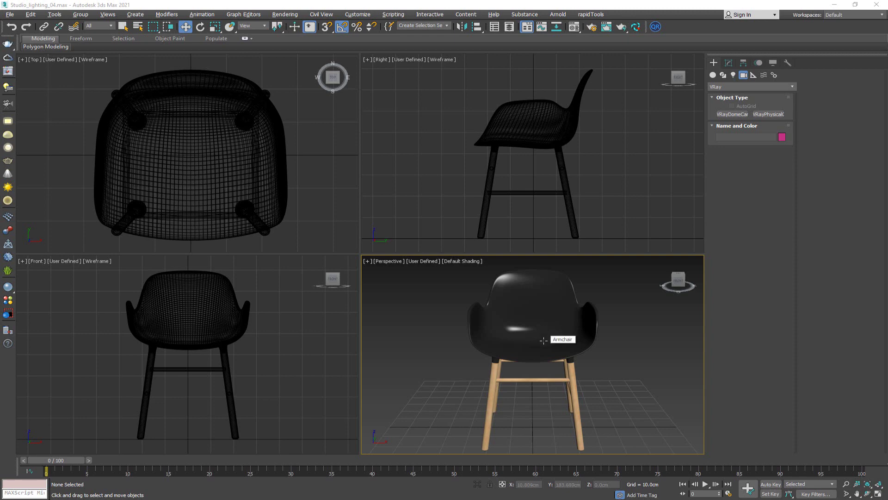
Step: Create a V-Ray physical camera at the armchair in the Top view and pull it back along Y
click(537, 344)
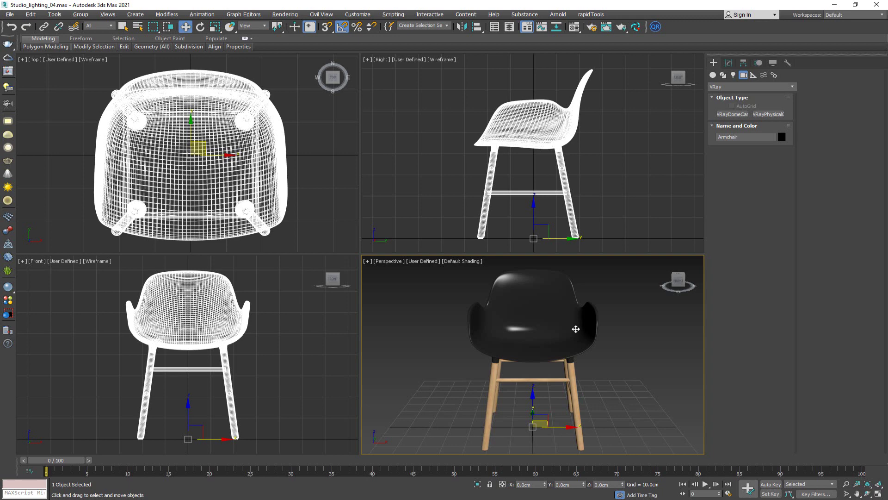
click(610, 359)
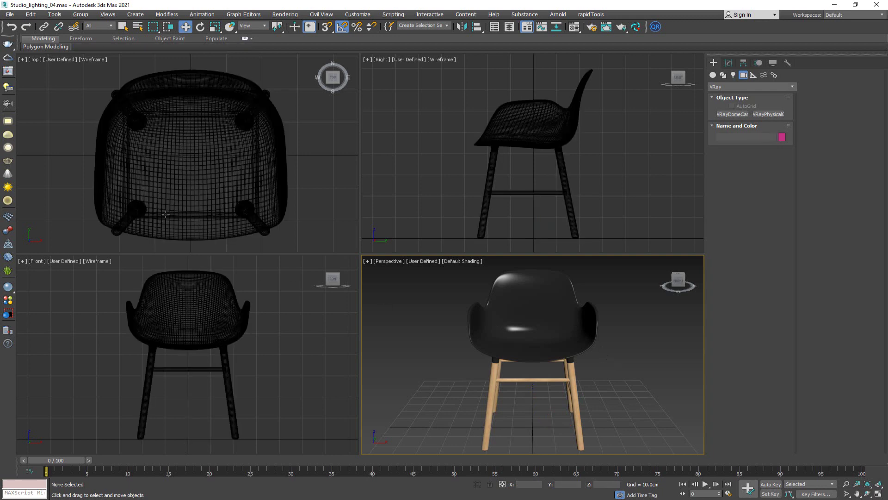
scroll(161, 179, down, 4)
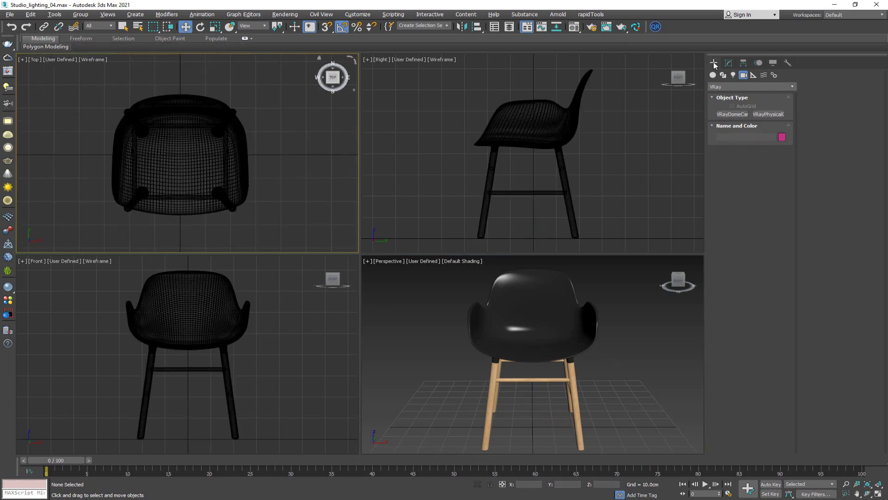
click(769, 114)
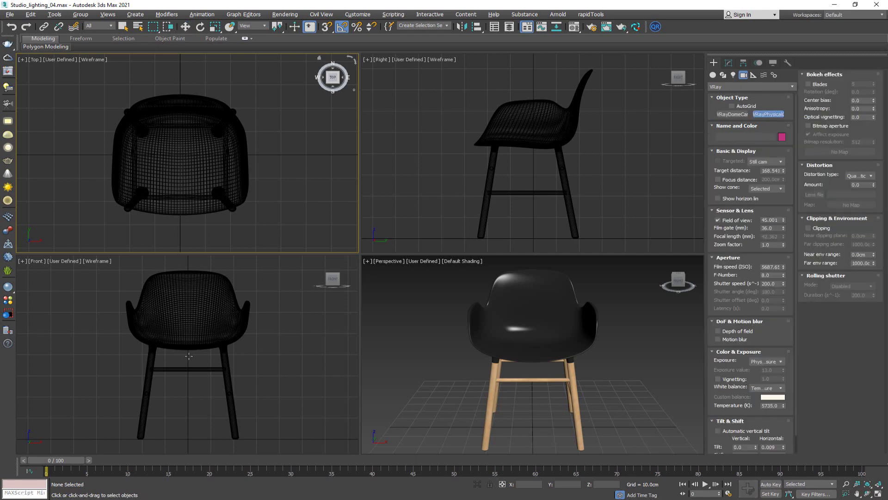
click(187, 355)
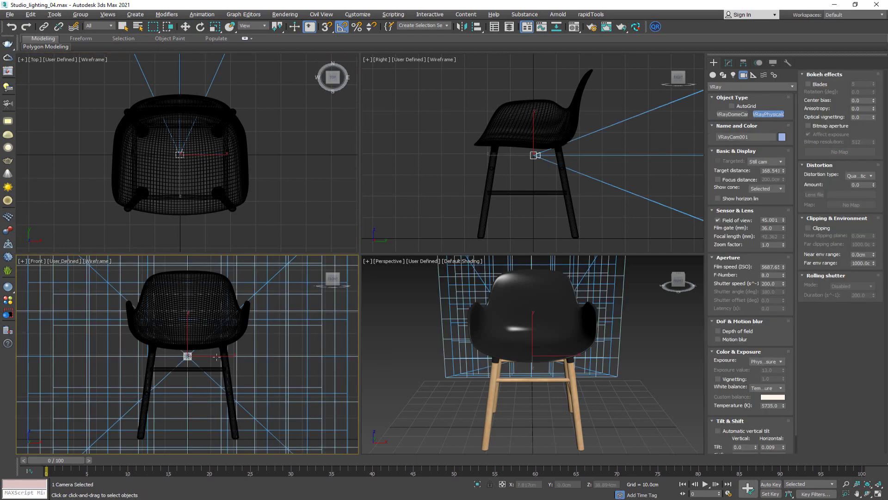
right_click(187, 355)
scroll(181, 139, down, 6)
drag(181, 134, 179, 179)
Step: Show the camera's view with safe frames in the Perspective viewport, moving the camera further back
right_click(519, 346)
key(c)
key(shift+f)
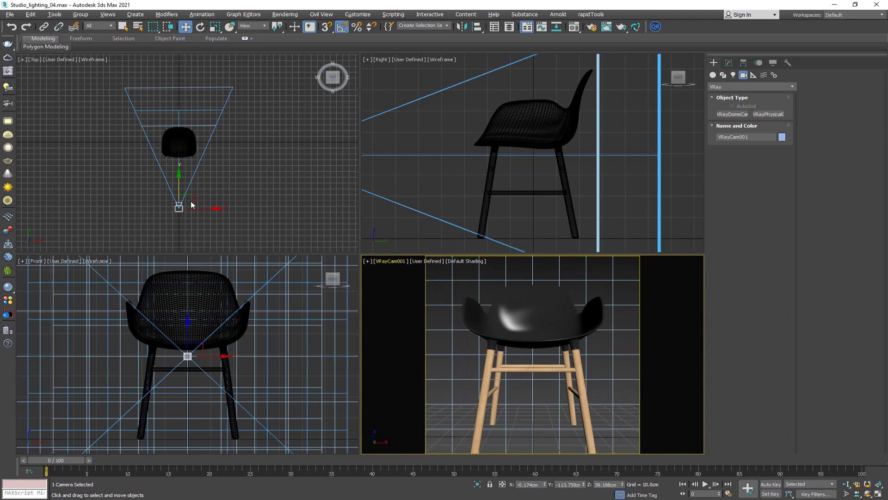
drag(178, 188, 178, 200)
right_click(523, 319)
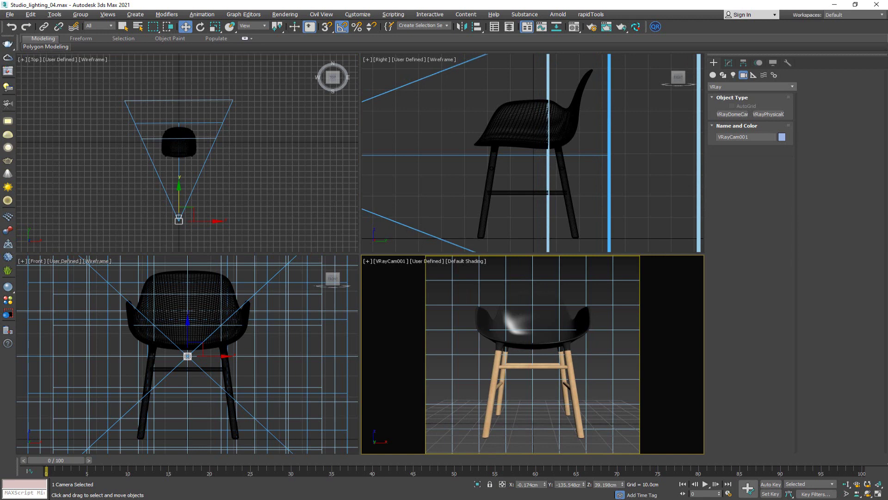
Step: Open the V-Ray Frame Buffer and run, then abort, an interactive test render of the armchair
click(7, 71)
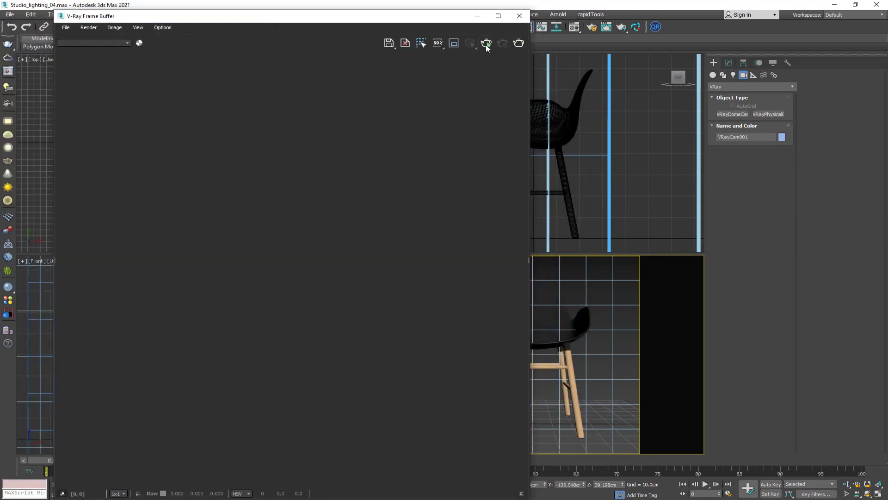
click(486, 46)
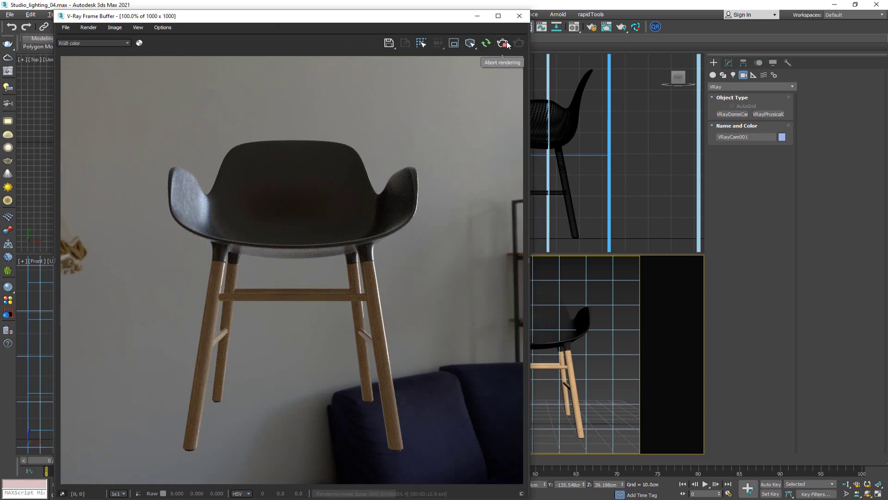
click(507, 44)
drag(292, 20, 286, 21)
Step: Select the Environment_Reflection light and inspect its settings in the Modify panel
click(182, 206)
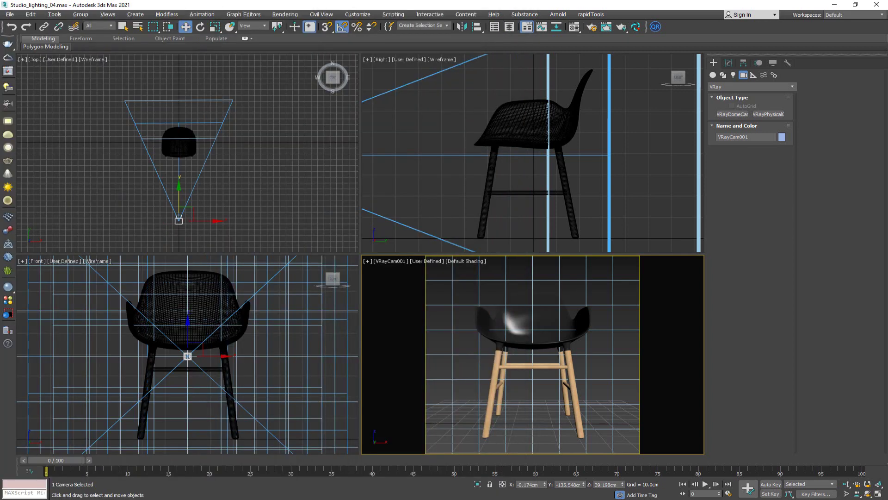
click(187, 200)
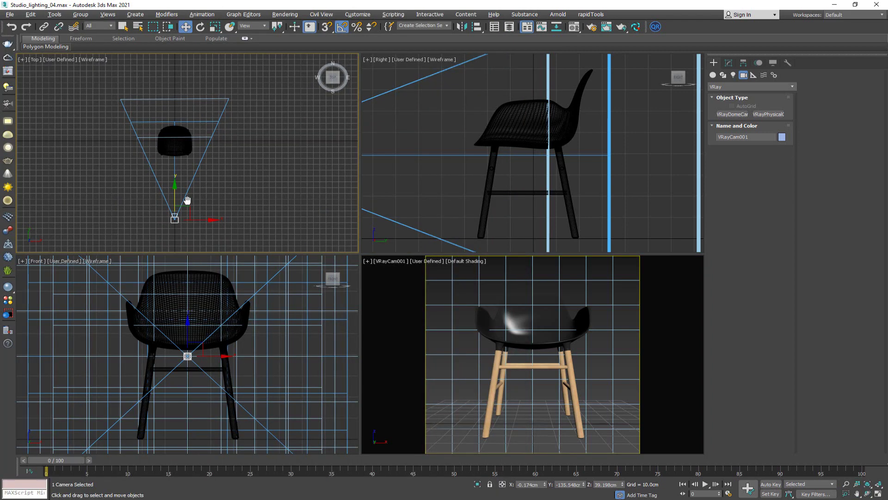
scroll(202, 200, down, 3)
click(319, 226)
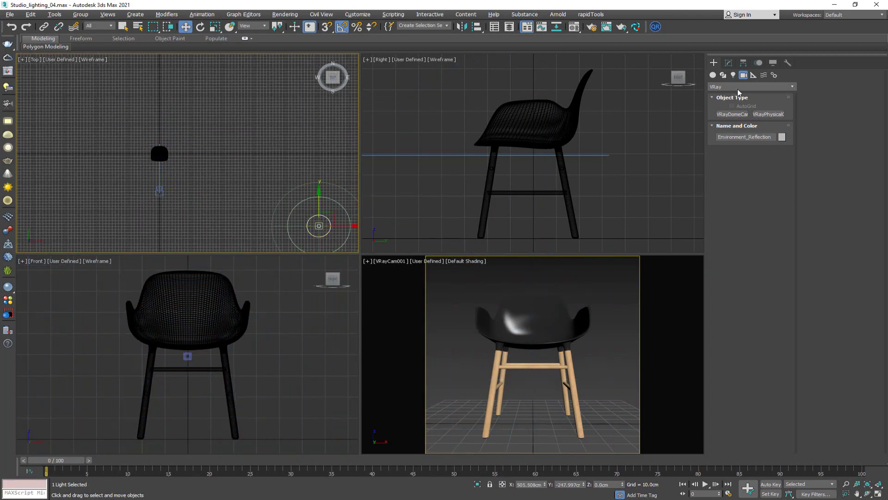
click(728, 62)
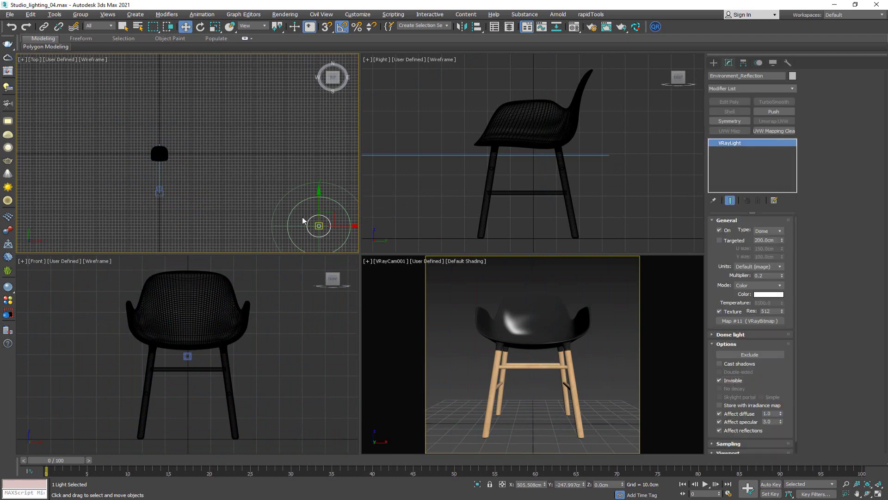
click(211, 183)
key(alt+Tab)
key(alt+Tab)
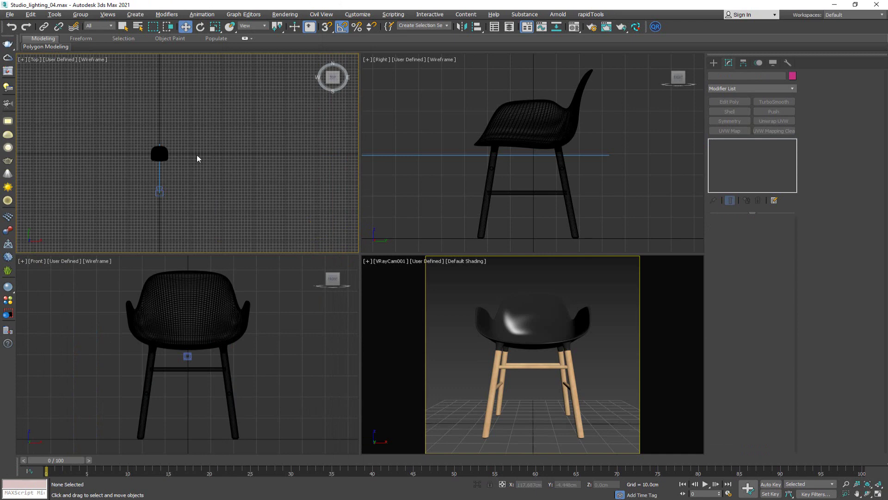
key(alt+Tab)
drag(257, 35, 276, 13)
Step: Render the armchair from VRayCam001 at 1000 x 1000 and move the frame buffer to the left
click(451, 37)
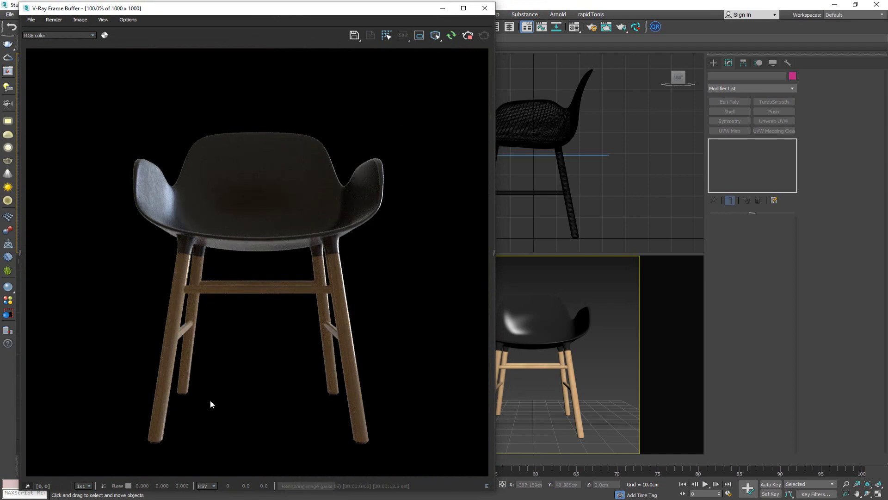
click(465, 37)
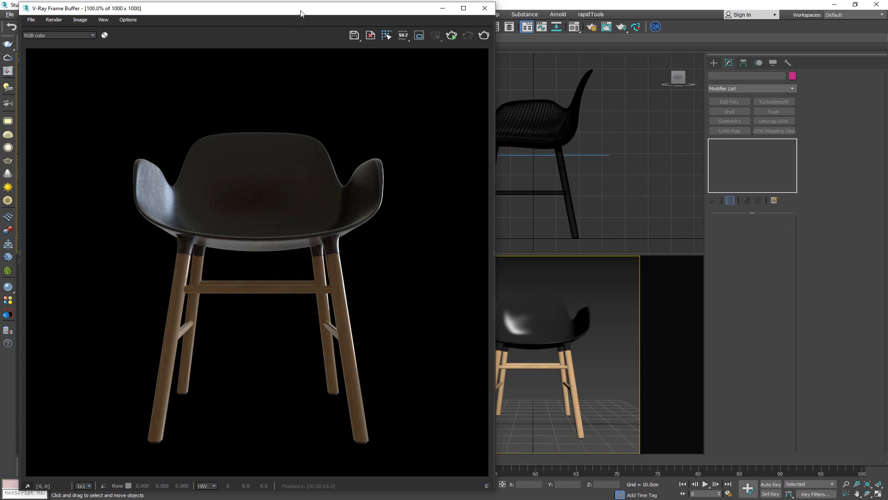
drag(308, 14, 228, 12)
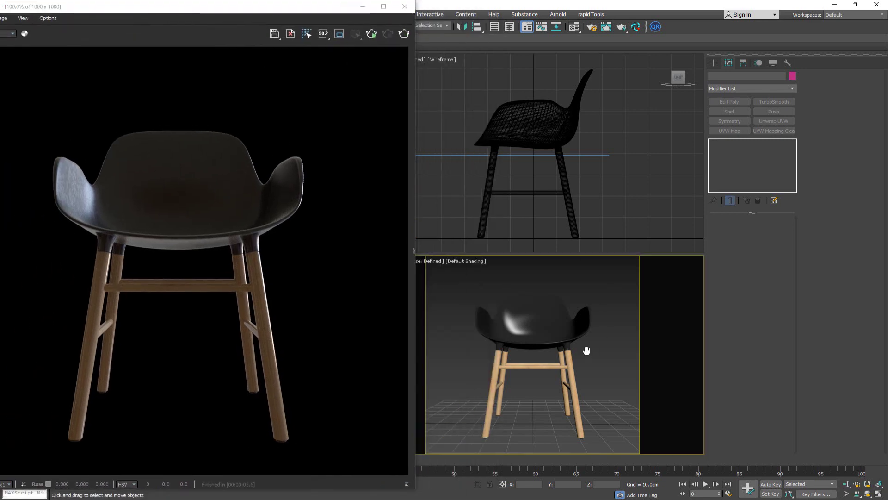
Step: Set the V-Ray camera type to Orthographic in Render Setup's Camera rollout
click(592, 29)
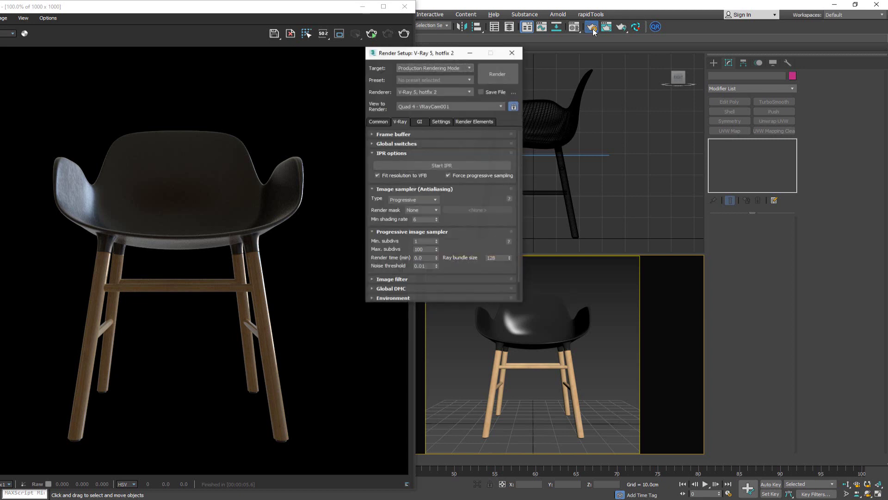
drag(416, 53, 514, 99)
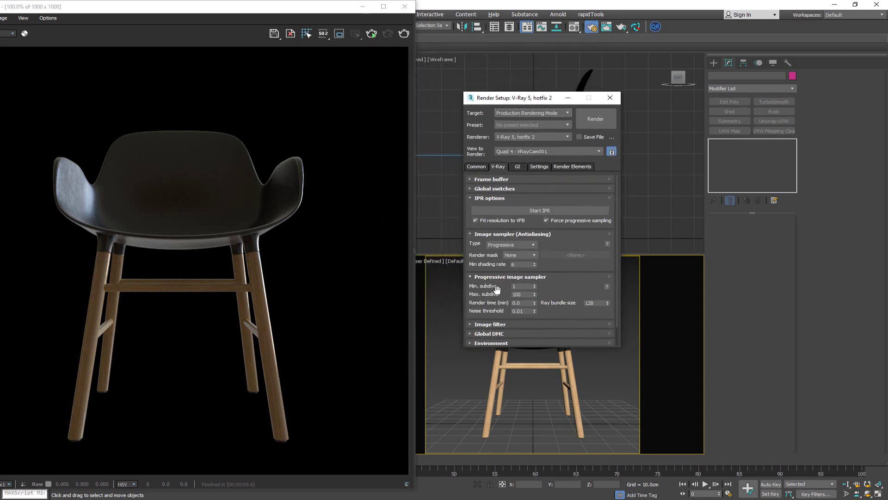
scroll(482, 298, down, 1)
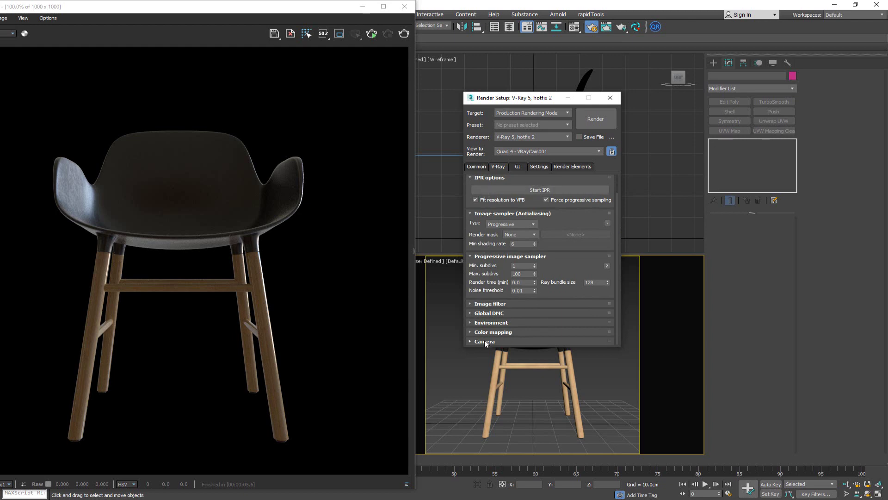
click(484, 341)
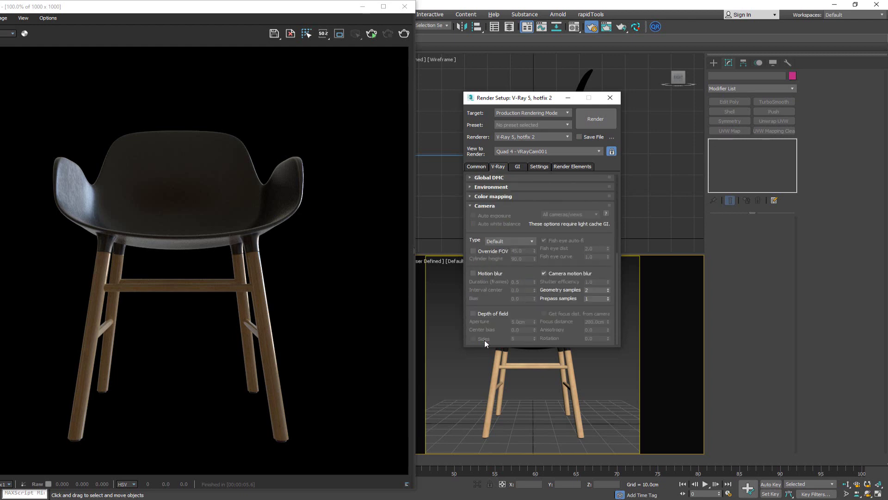
click(508, 241)
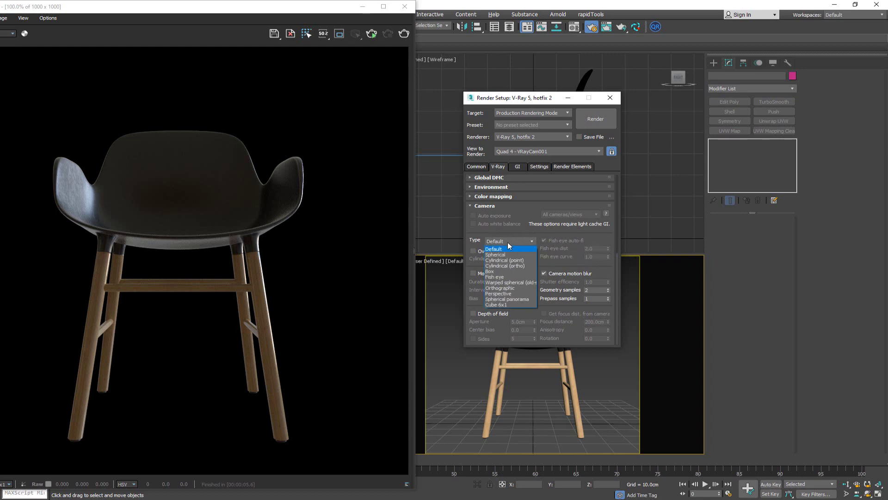
click(515, 286)
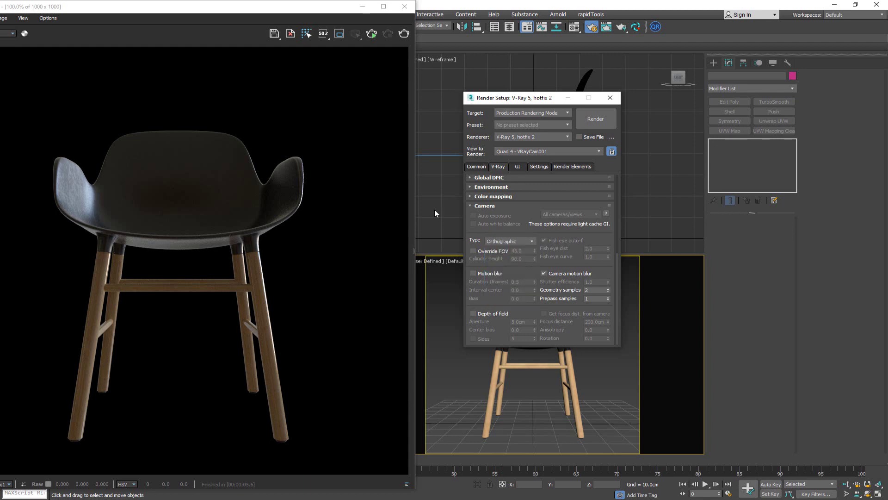
Step: Re-render the armchair as a flat orthographic front view
drag(274, 15, 342, 24)
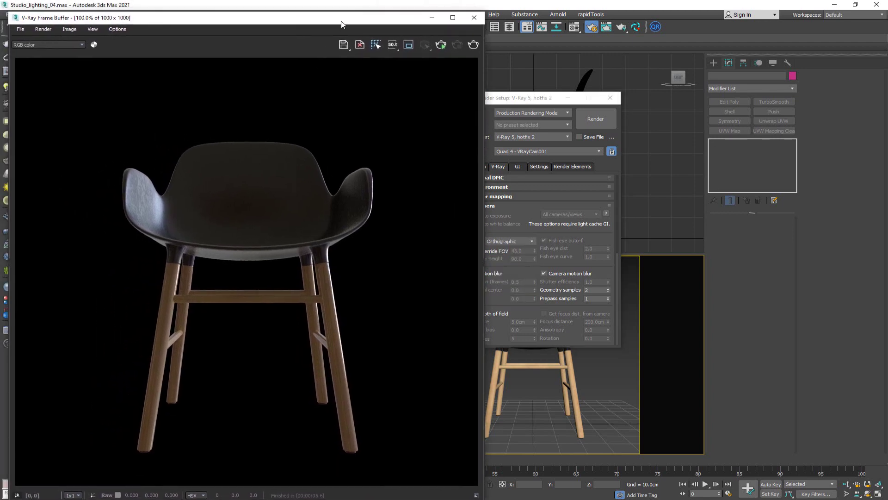
click(441, 45)
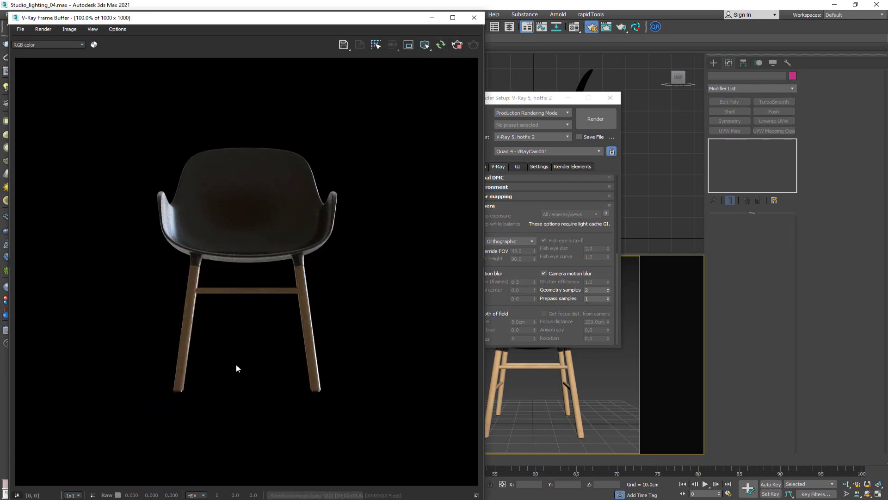
click(456, 46)
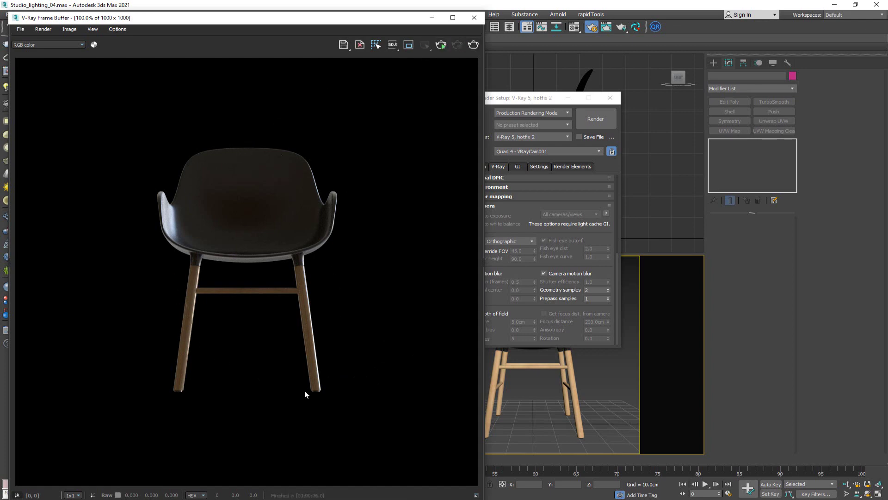
Step: Create a new VRayMtl named Gray in the Material Editor
click(610, 99)
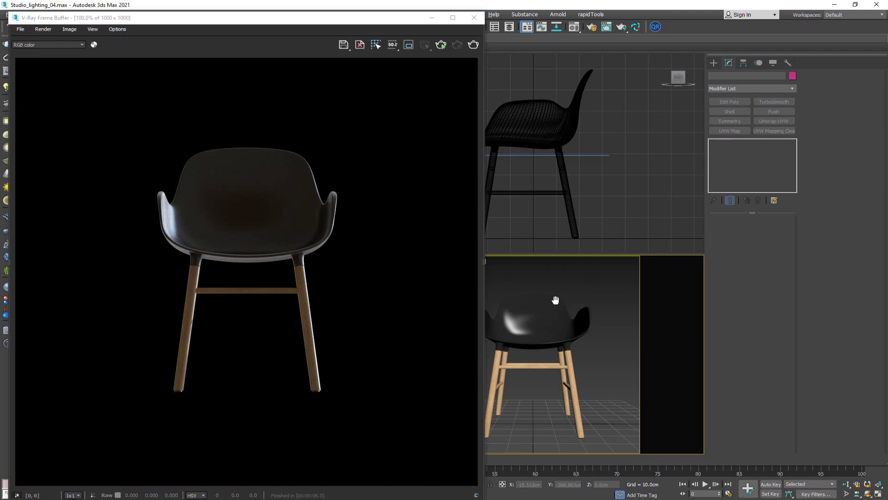
key(m)
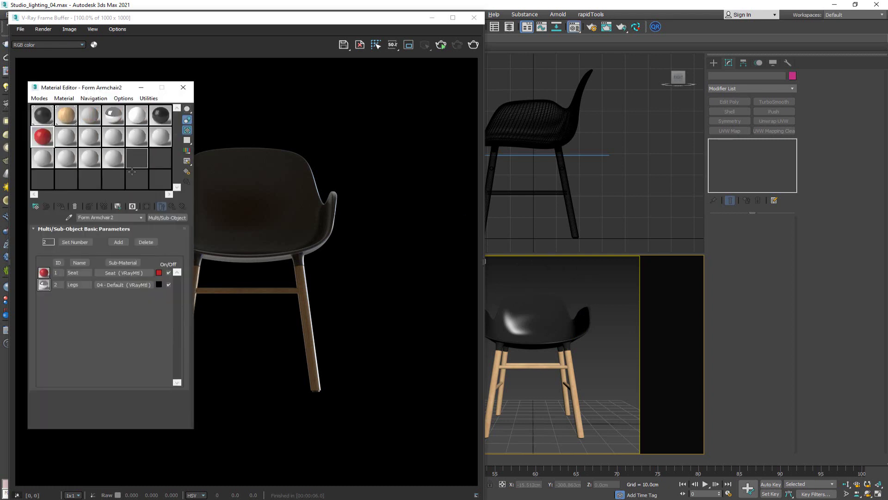
click(65, 134)
click(174, 218)
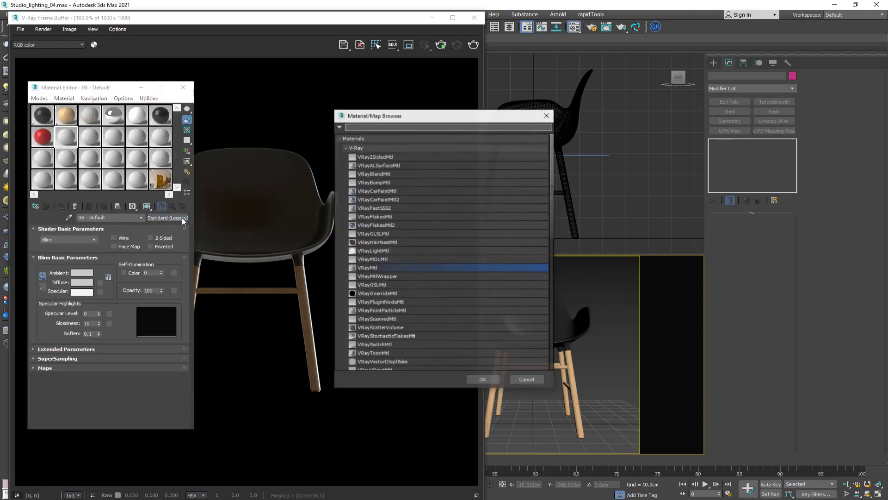
double_click(387, 267)
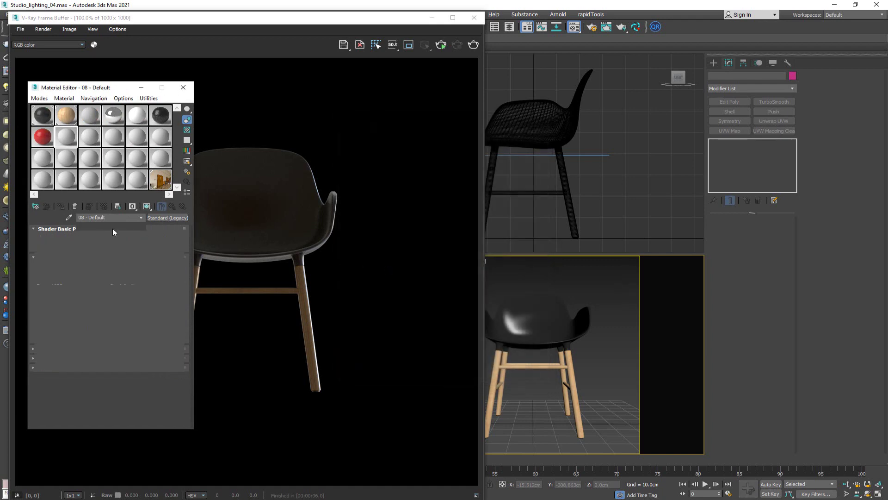
text(Gray)
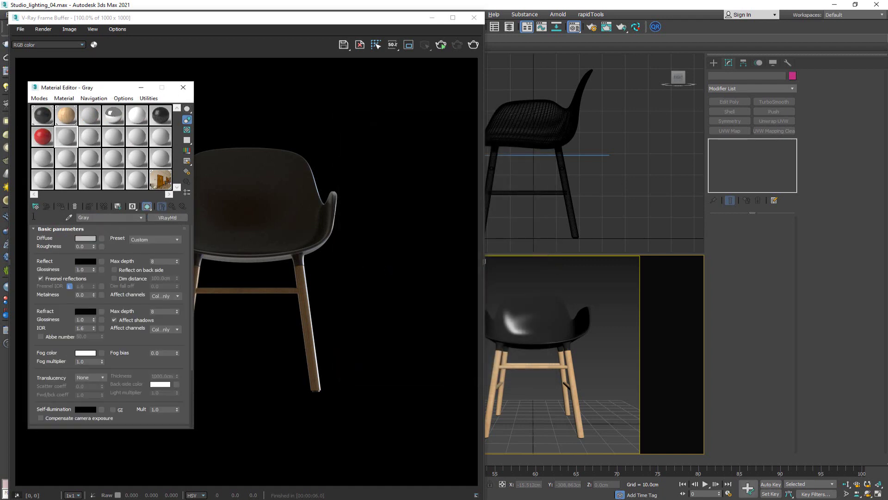
Step: Assign the Gray material to the armchair and re-render it
click(504, 296)
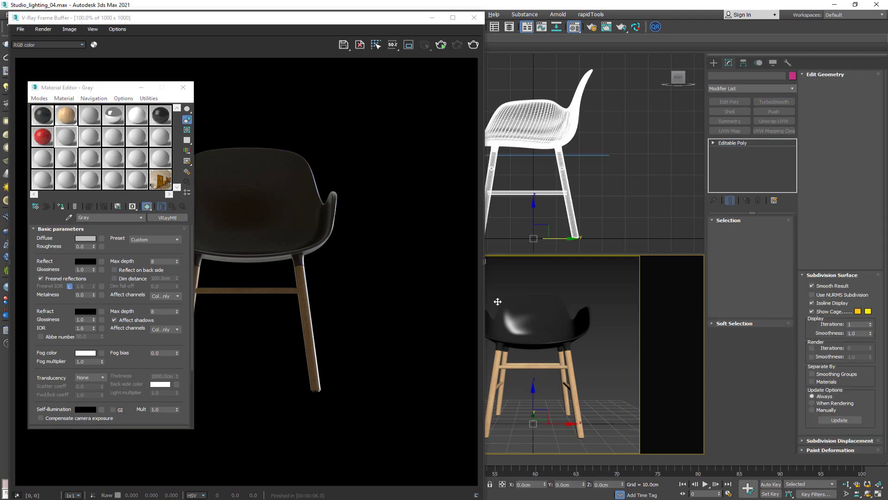
drag(66, 139, 523, 322)
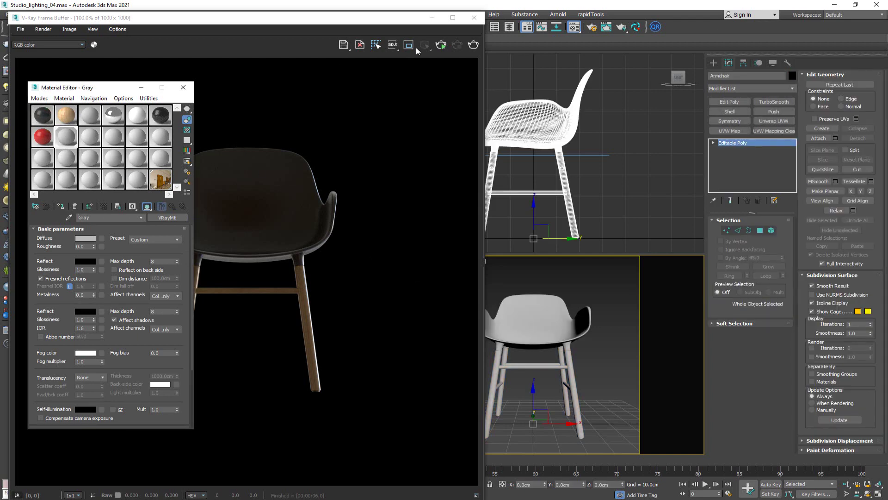
click(437, 47)
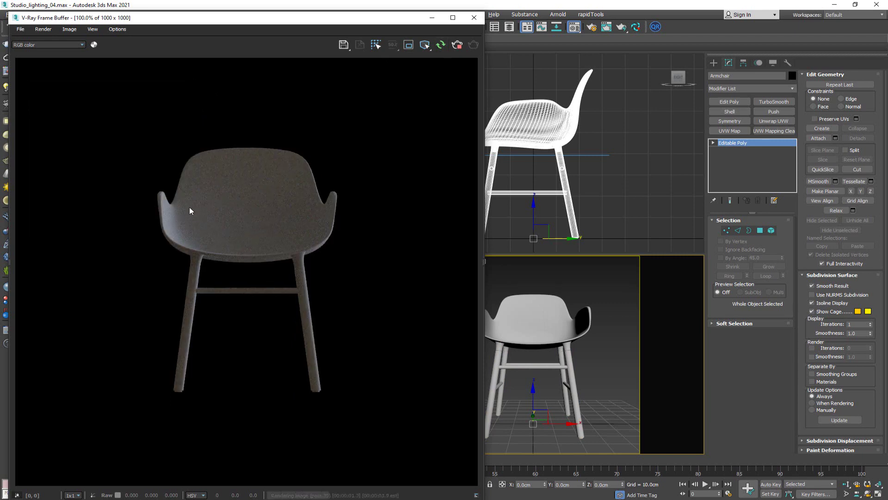
Step: Stop the grey render and zoom in on the chair legs to inspect the finished image
click(458, 48)
scroll(262, 253, up, 1)
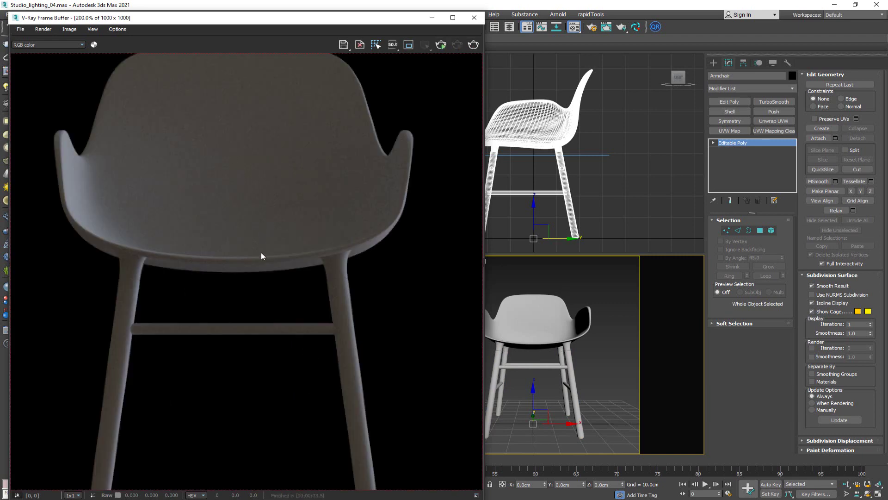
scroll(262, 253, down, 1)
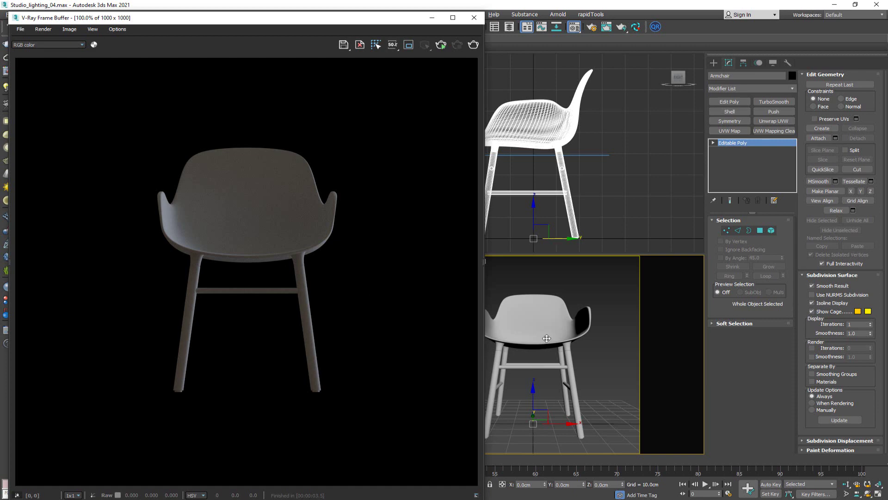
scroll(197, 270, up, 2)
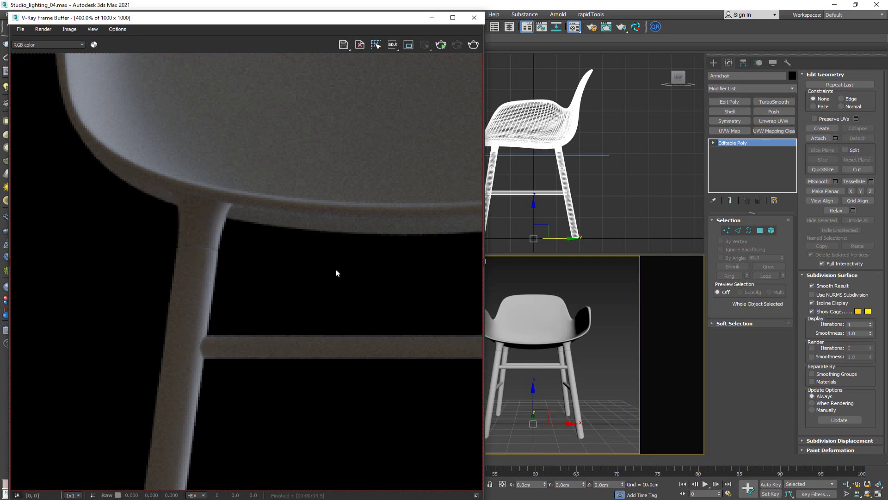
scroll(240, 309, down, 2)
scroll(274, 290, down, 1)
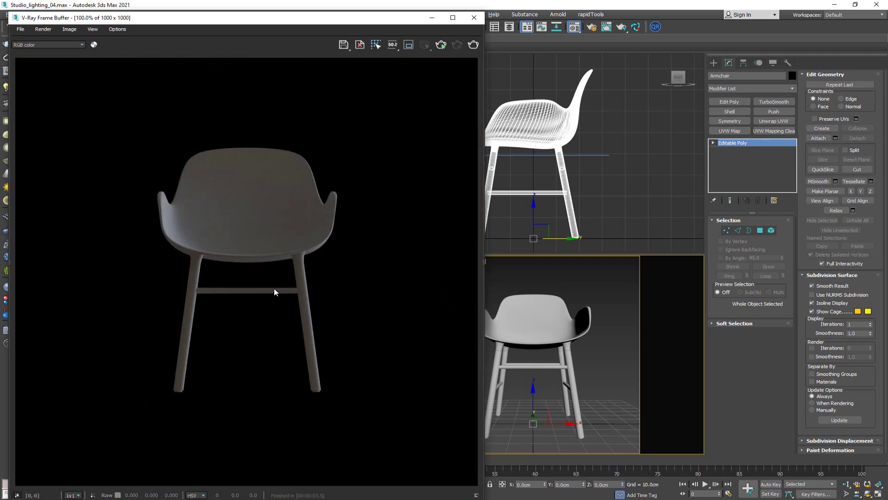
click(545, 359)
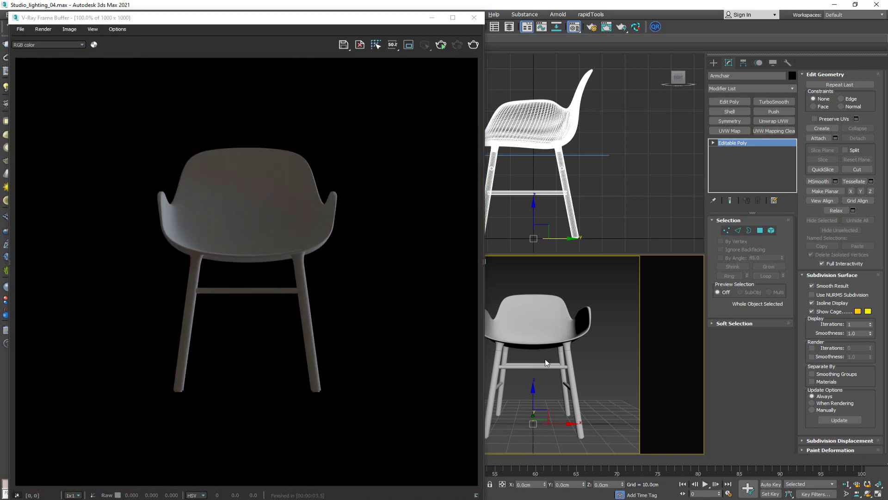
Step: Add a VRayToon atmosphere effect in Environment and Effects, keeping its 1.5-pixel black lines
click(586, 353)
key(8)
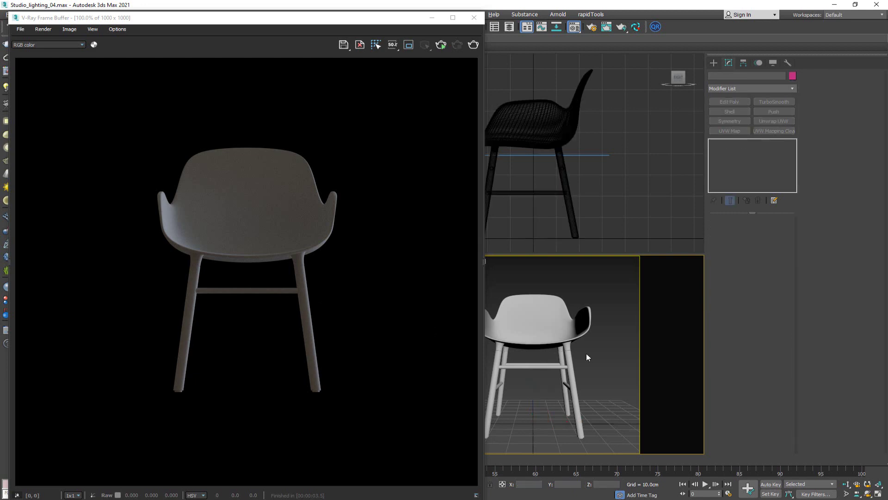
drag(237, 63, 555, 108)
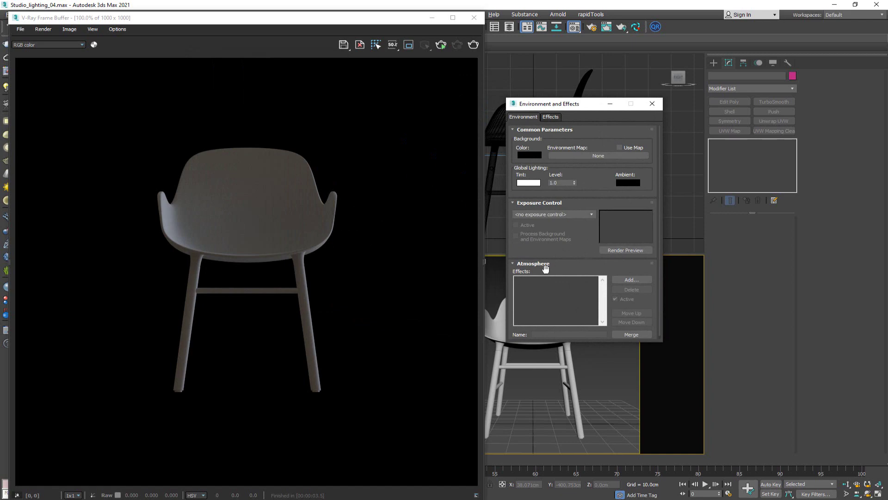
scroll(561, 259, down, 1)
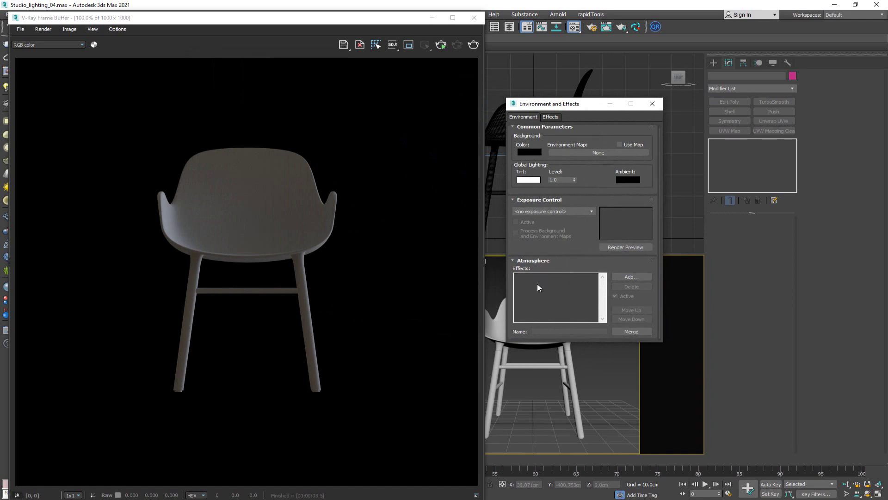
click(623, 275)
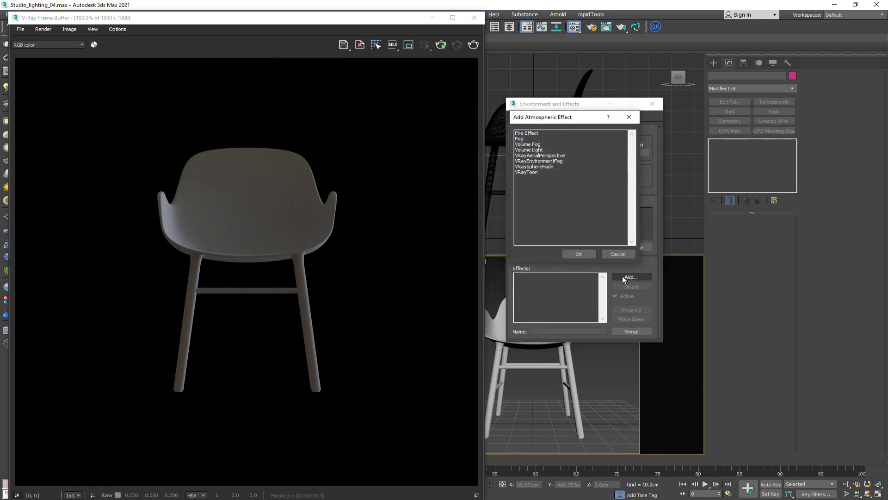
click(536, 173)
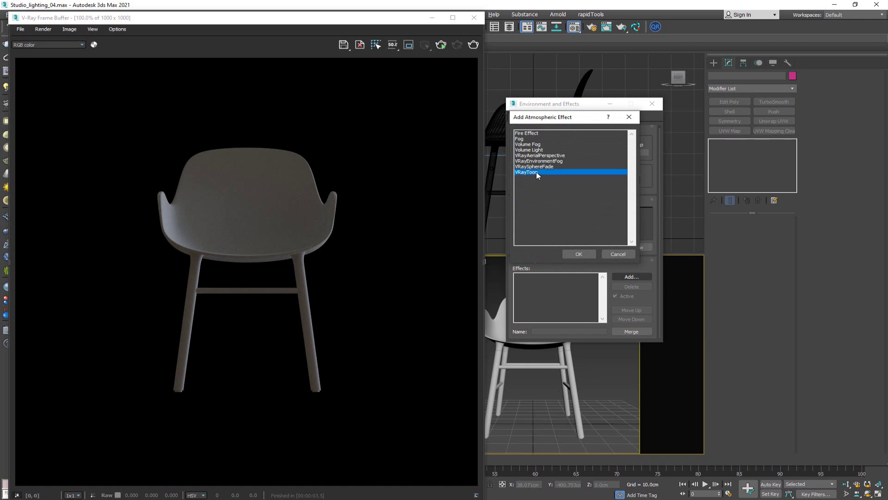
click(588, 254)
drag(609, 271, 606, 180)
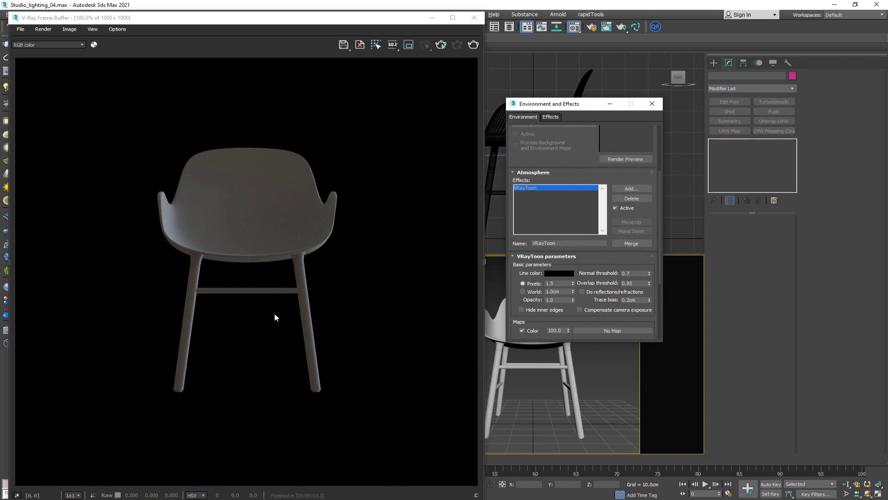
Step: Render the chair with the VRayToon outlines and inspect the result
click(445, 46)
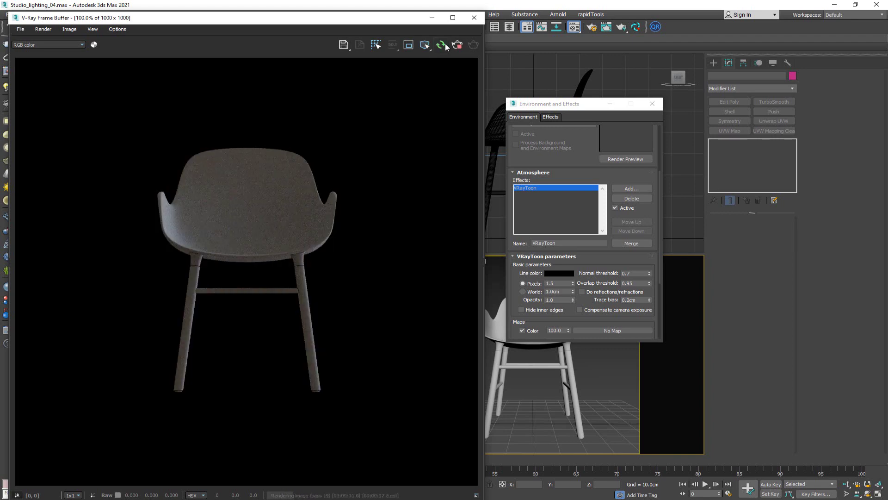
scroll(199, 259, up, 2)
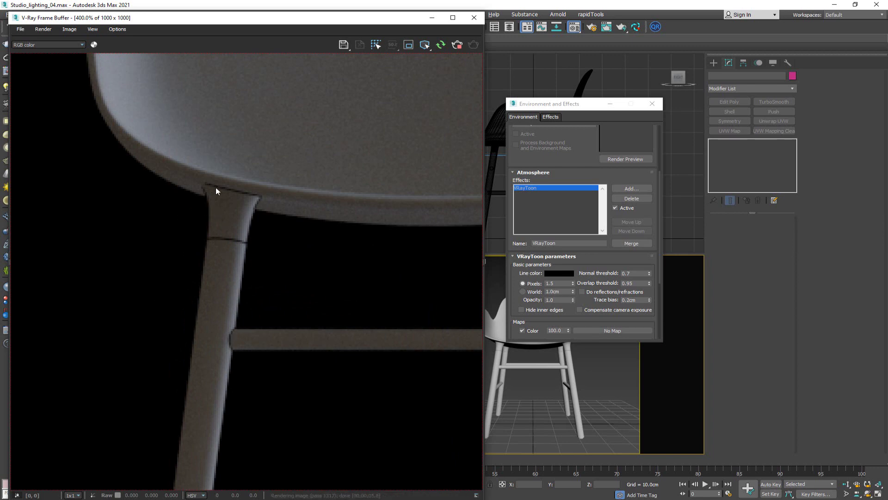
scroll(271, 185, down, 2)
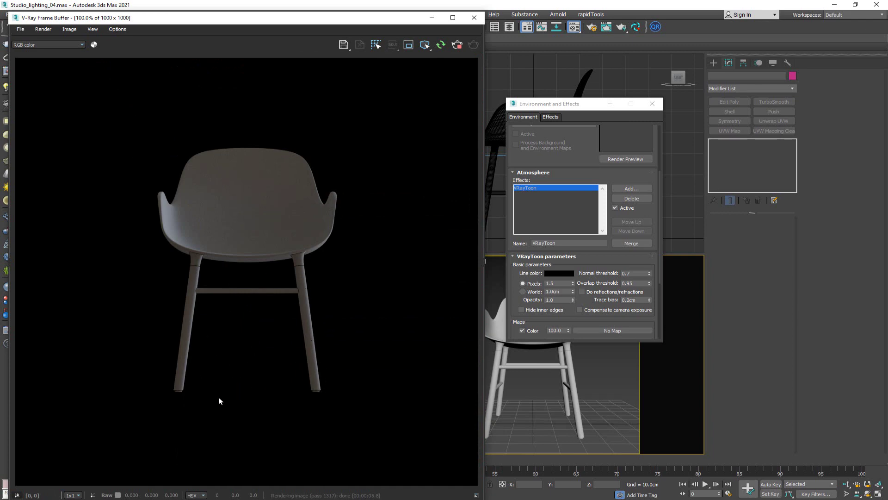
scroll(177, 391, up, 3)
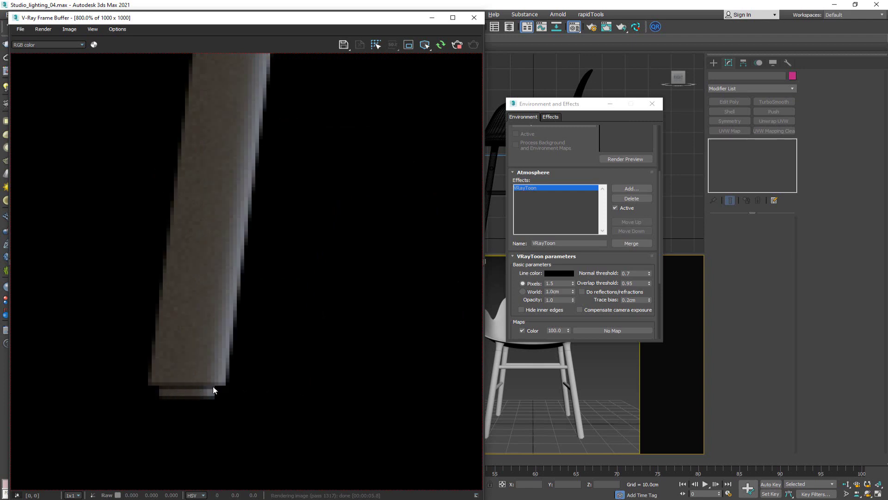
scroll(190, 387, down, 3)
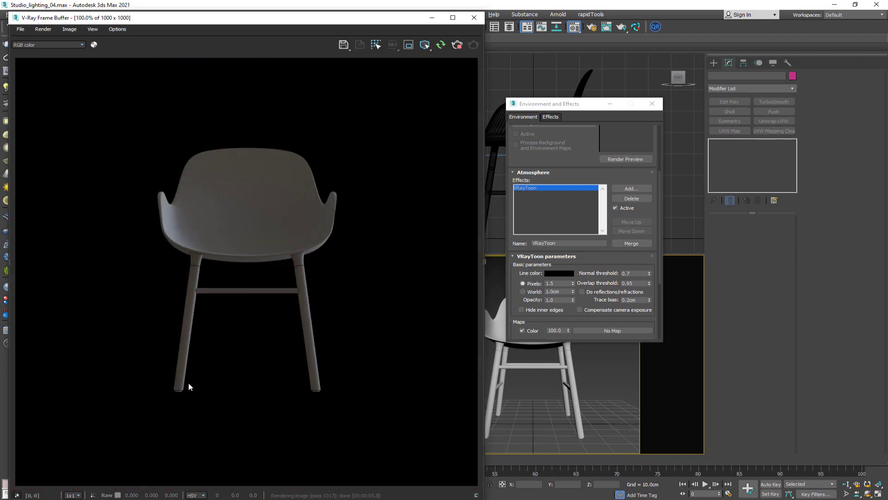
Step: Set the VRayToon line width to 3.0 pixels and re-render
click(564, 284)
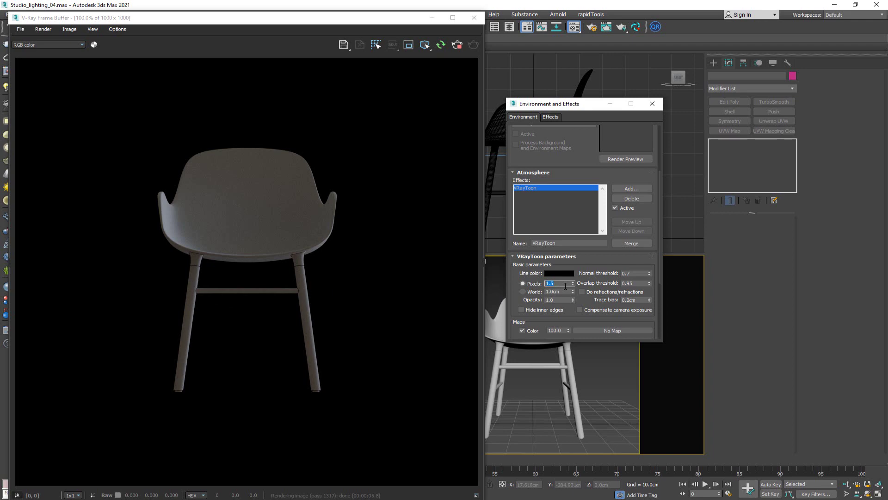
key(Return)
scroll(200, 267, up, 1)
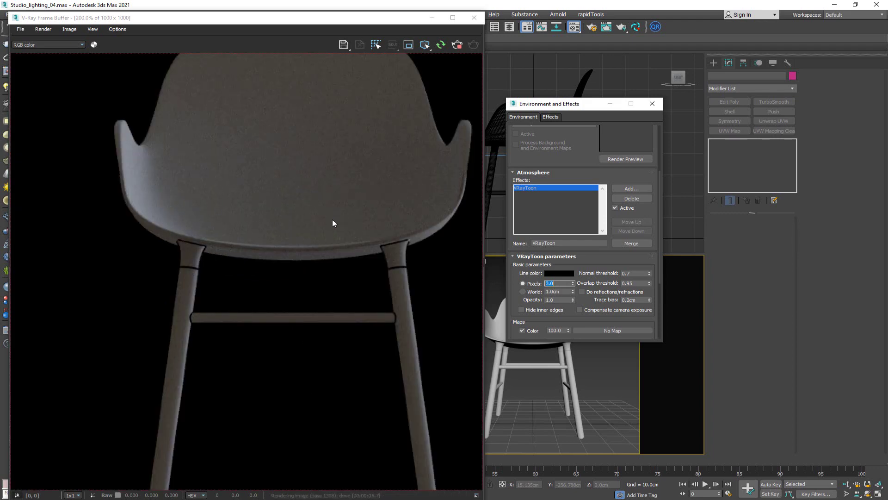
Step: Close Environment and Effects and start a fresh render of the outlined chair at 100%
click(652, 104)
double_click(262, 222)
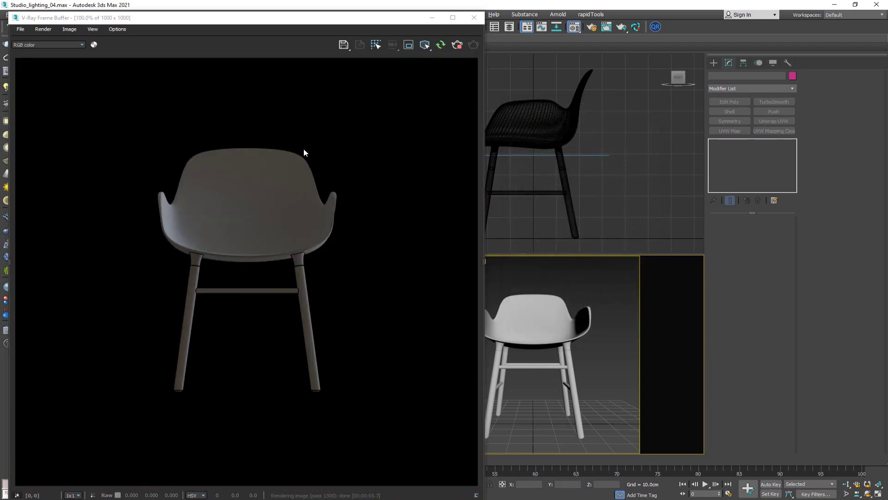
click(456, 45)
click(473, 45)
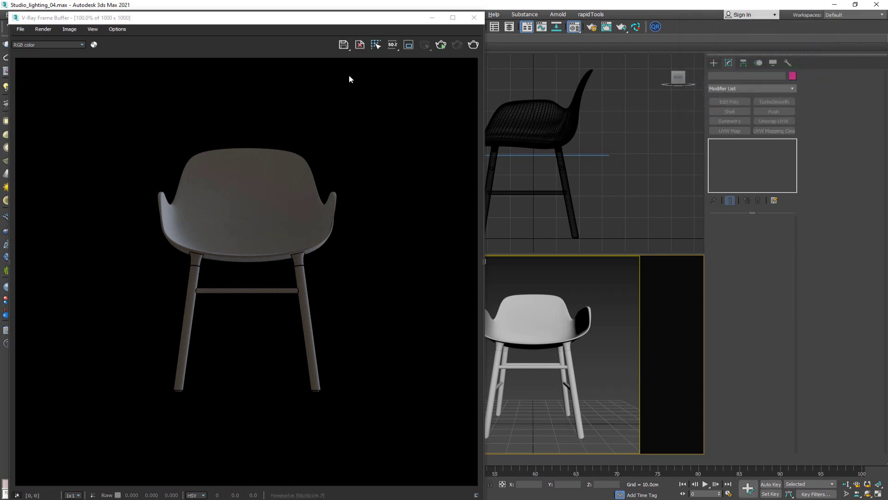
Step: Save the render as Front.png, a PNG with alpha, in the Images folder
click(343, 46)
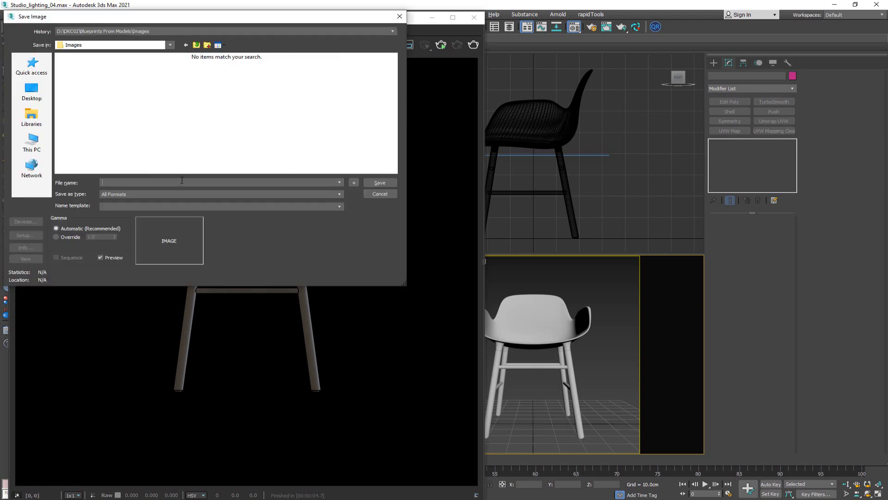
text(Fro)
click(143, 194)
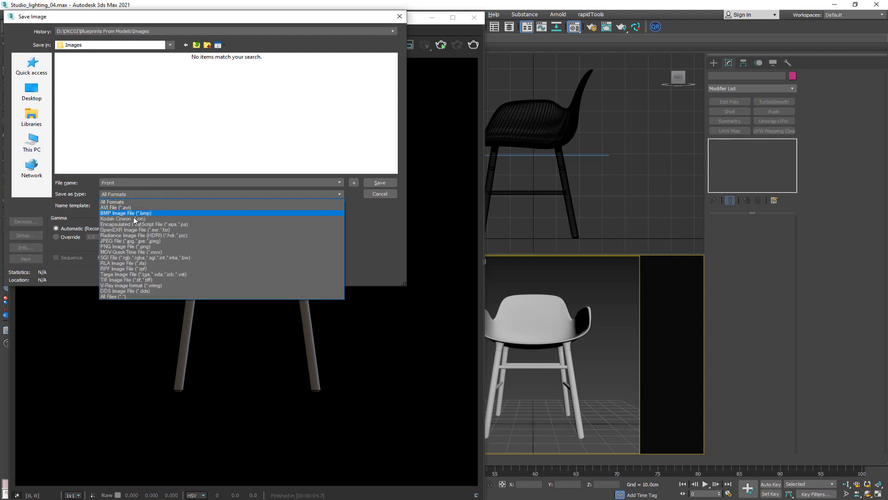
click(137, 246)
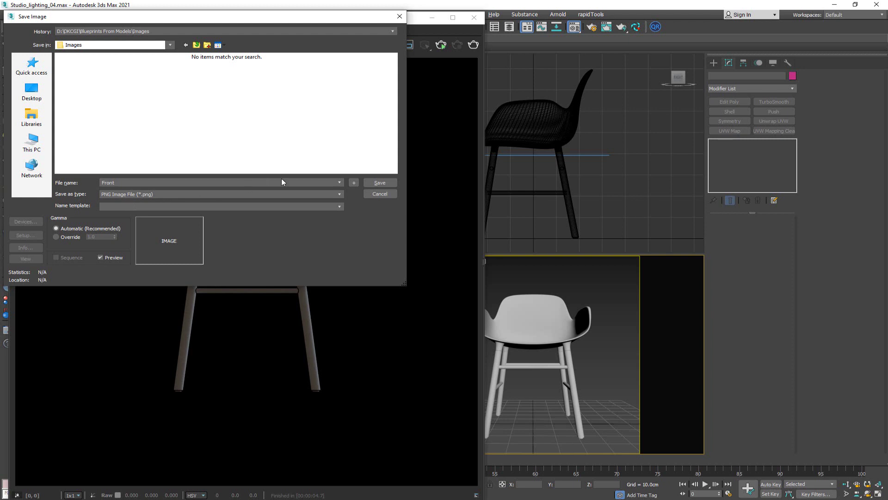
click(387, 186)
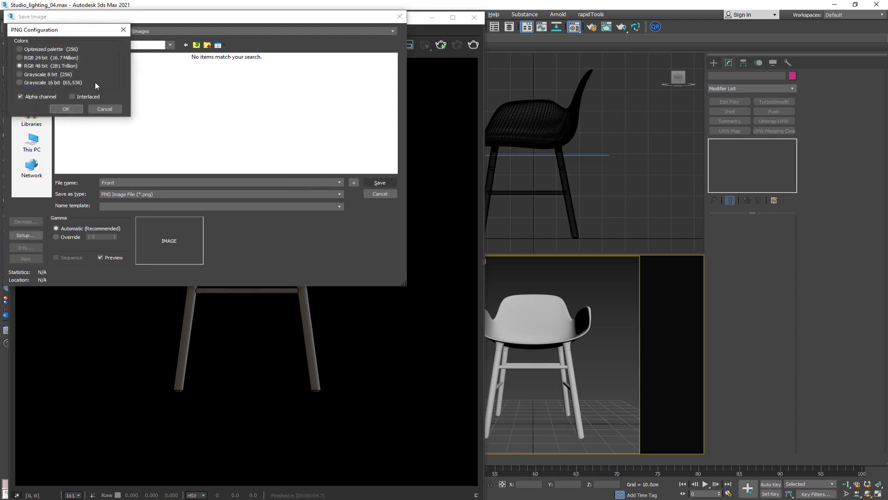
click(67, 109)
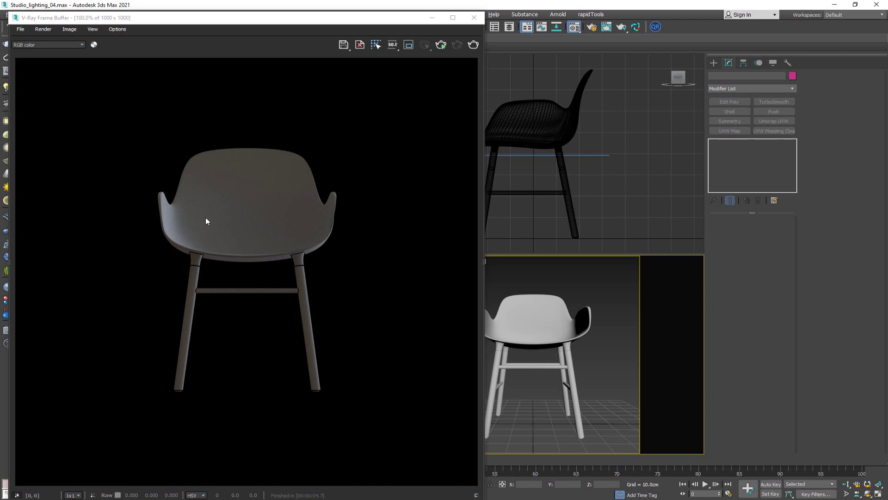
Step: Rotate the armchair 30° about its vertical axis and render it from the new angle
click(522, 328)
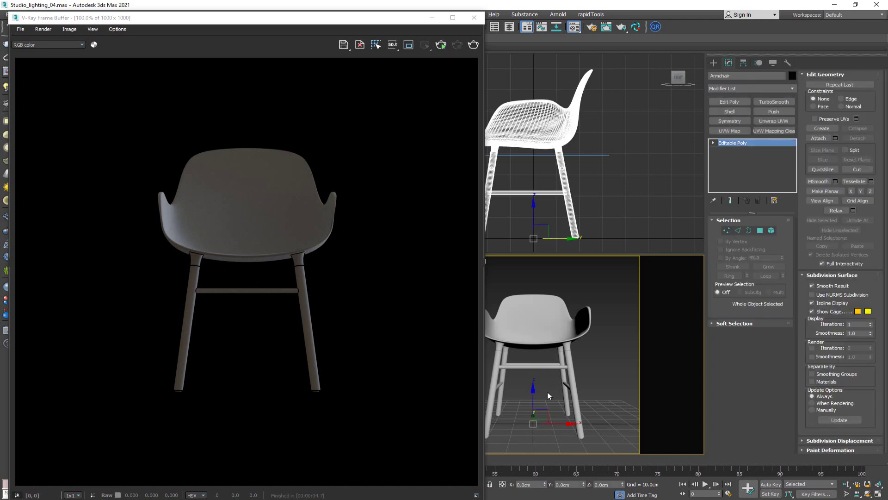
key(e)
drag(537, 435, 580, 432)
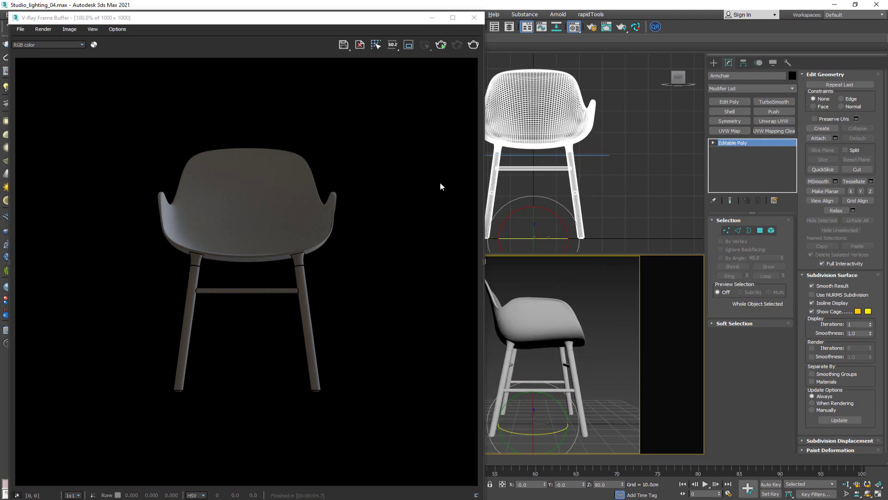
drag(335, 25, 294, 21)
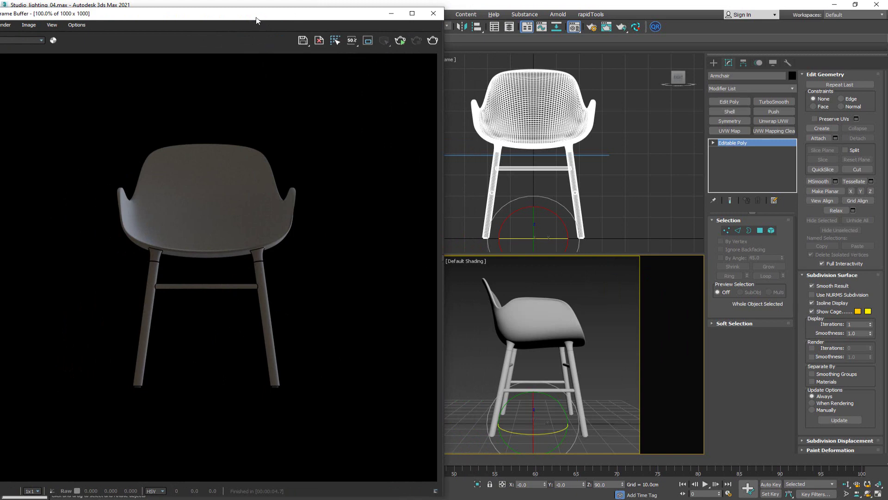
drag(257, 20, 335, 14)
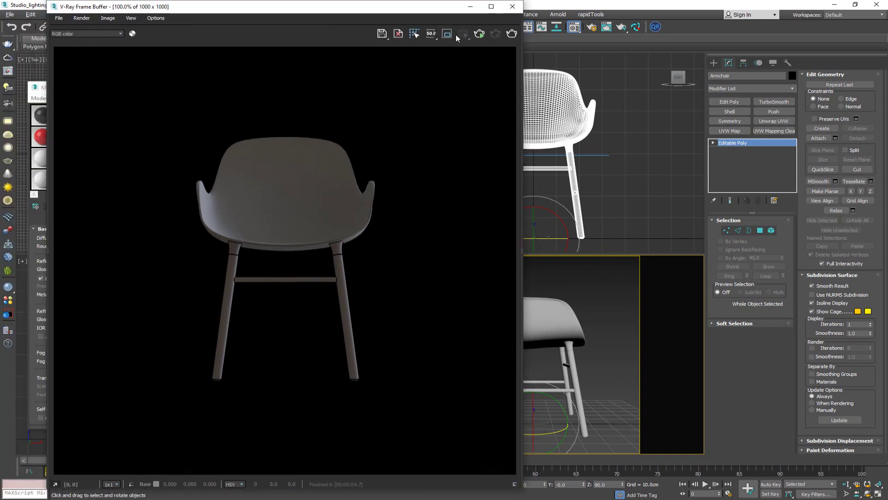
click(513, 34)
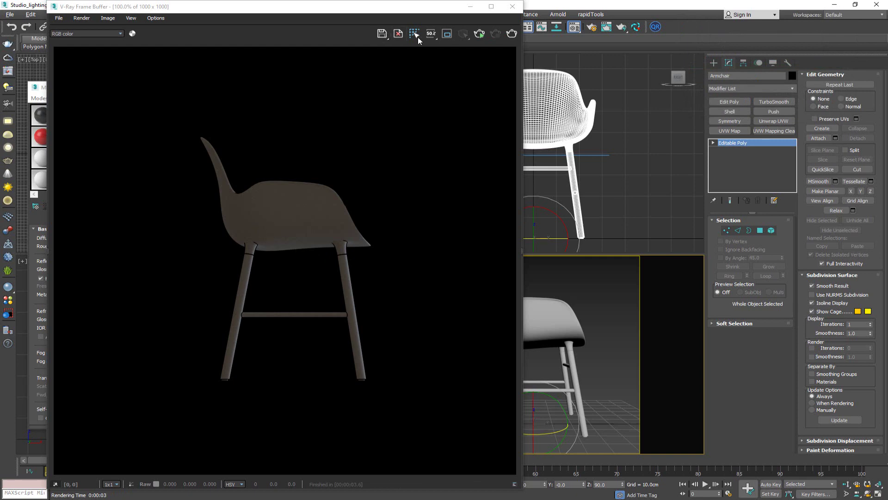
Step: Save the render as Side.png, a PNG with alpha channel, in the Images folder
click(382, 34)
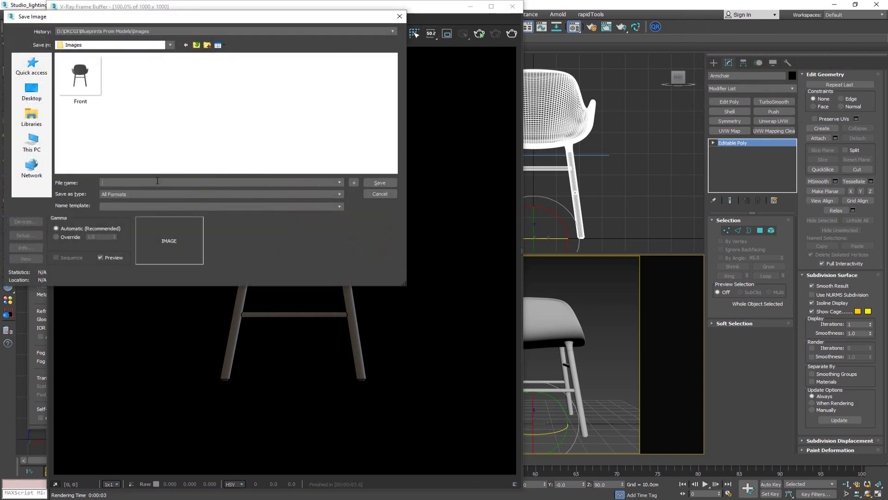
text(Side)
click(142, 193)
click(135, 248)
click(366, 182)
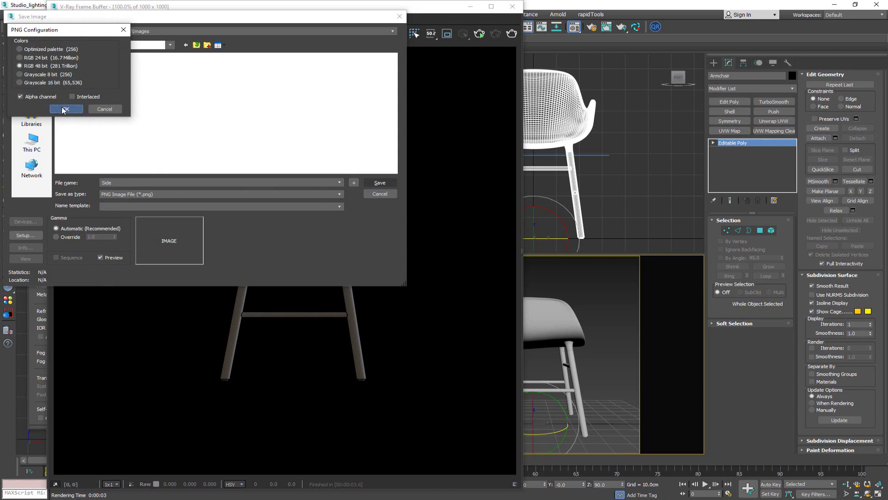
click(65, 109)
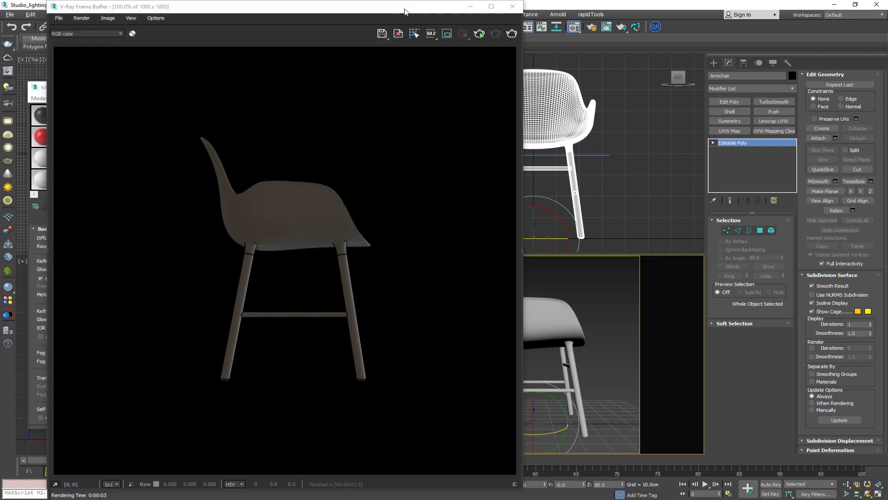
Step: Tip the armchair 90° on X, raise it, and render the top-down view
drag(405, 9, 400, 10)
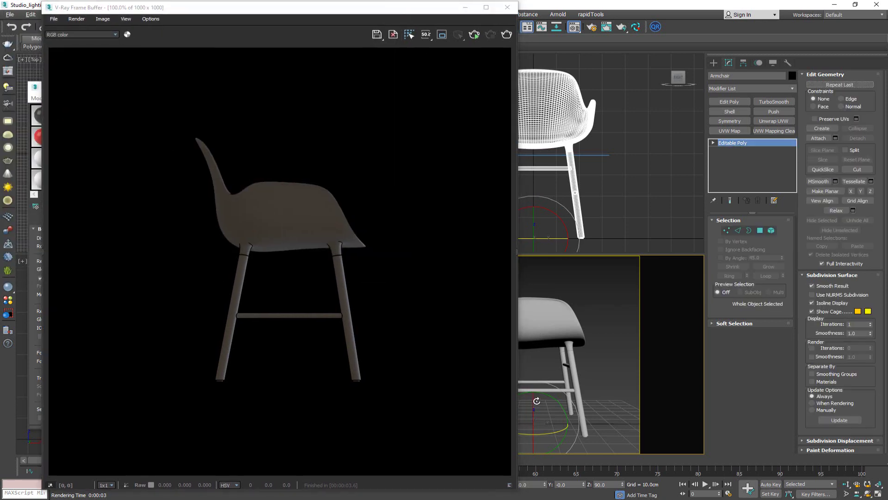
drag(536, 401, 536, 435)
key(w)
drag(533, 399, 530, 329)
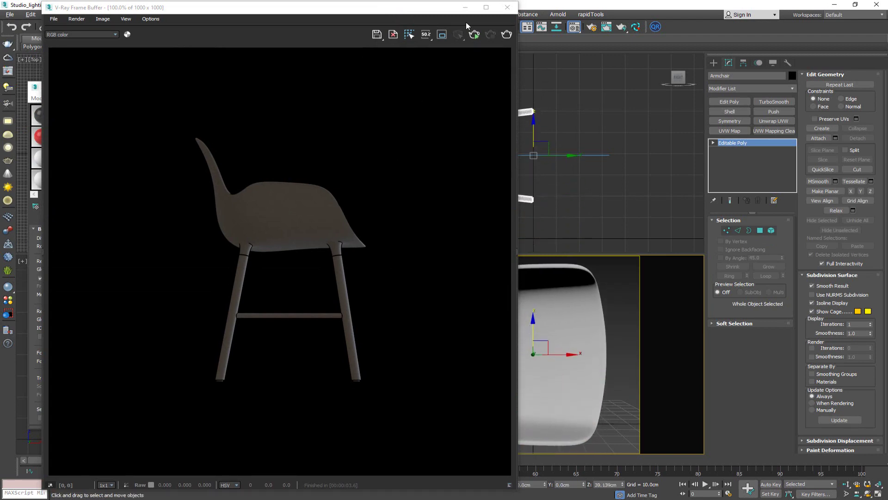
click(505, 34)
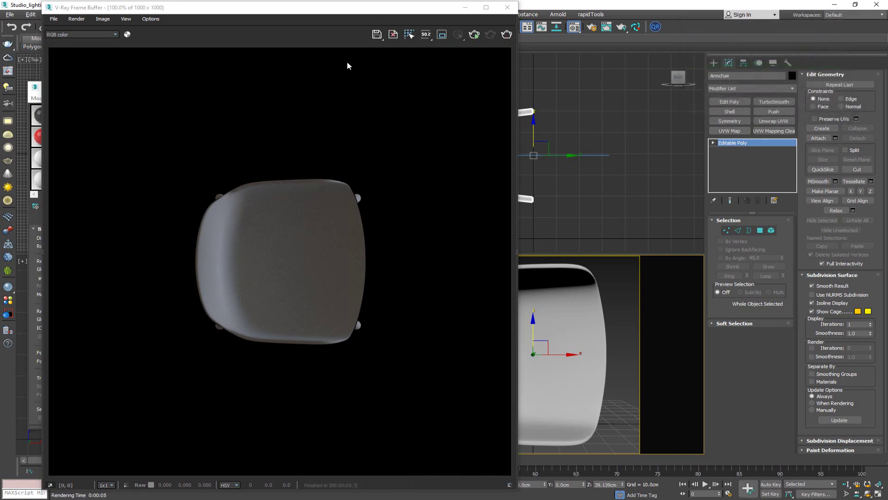
drag(383, 16, 210, 18)
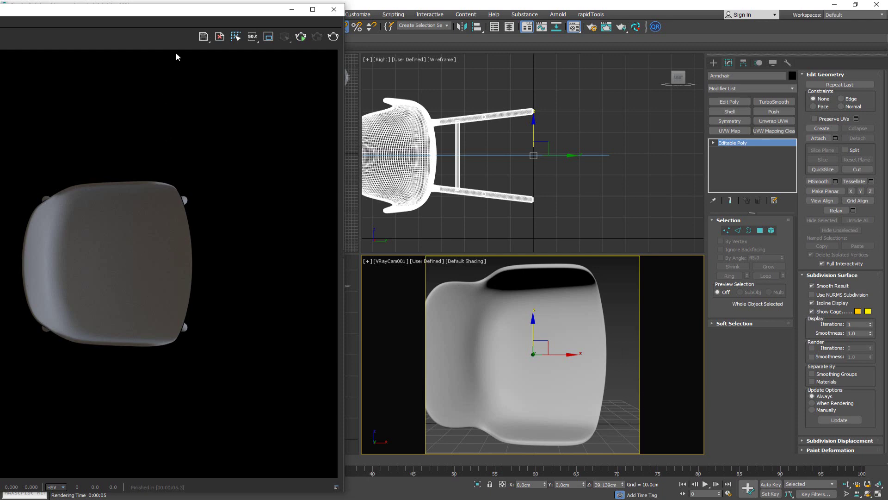
drag(181, 14, 326, 13)
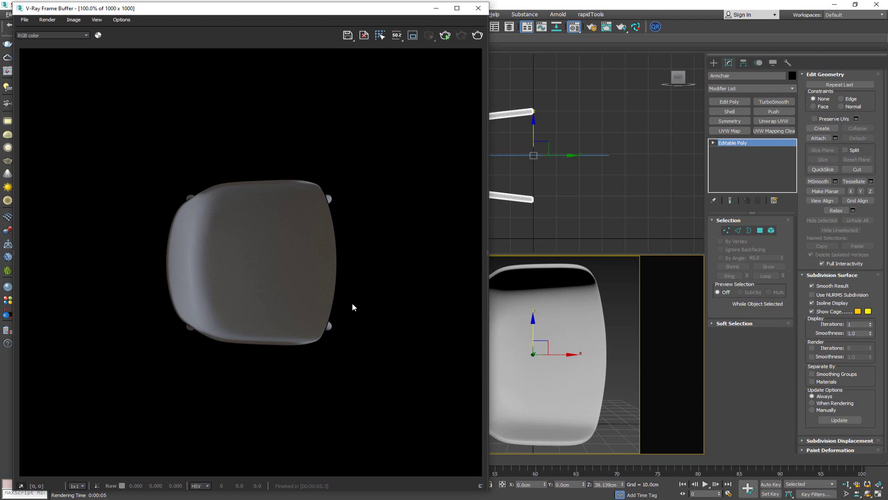
mouse_move(276, 16)
mouse_down()
mouse_move(371, 17)
mouse_move(270, 22)
mouse_up()
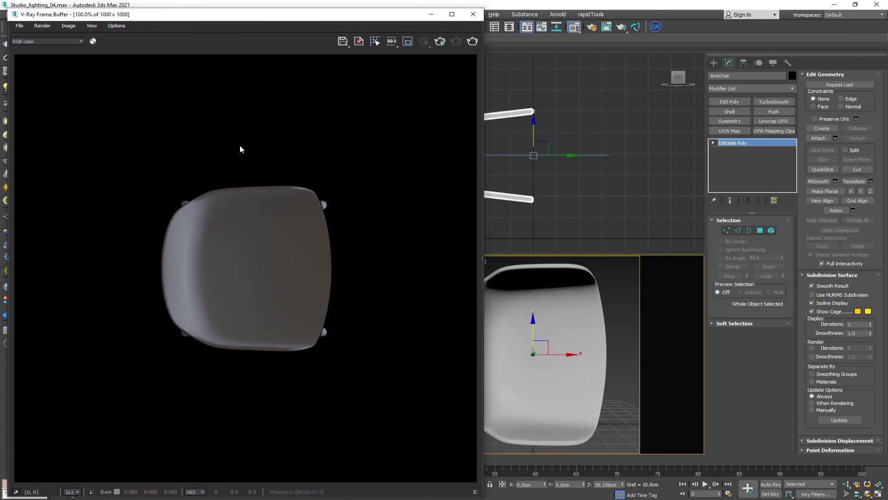
Step: Save the render as a PNG named Top with alpha and close the frame buffer
click(342, 42)
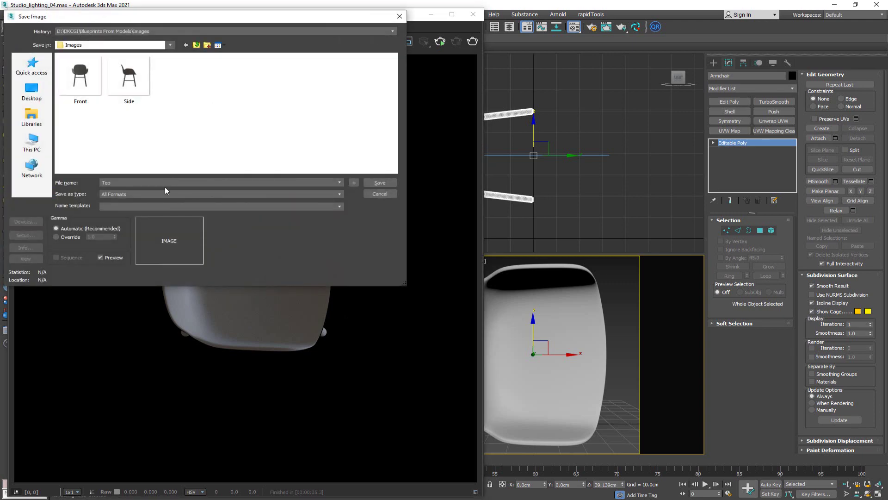
click(166, 194)
click(134, 247)
click(376, 184)
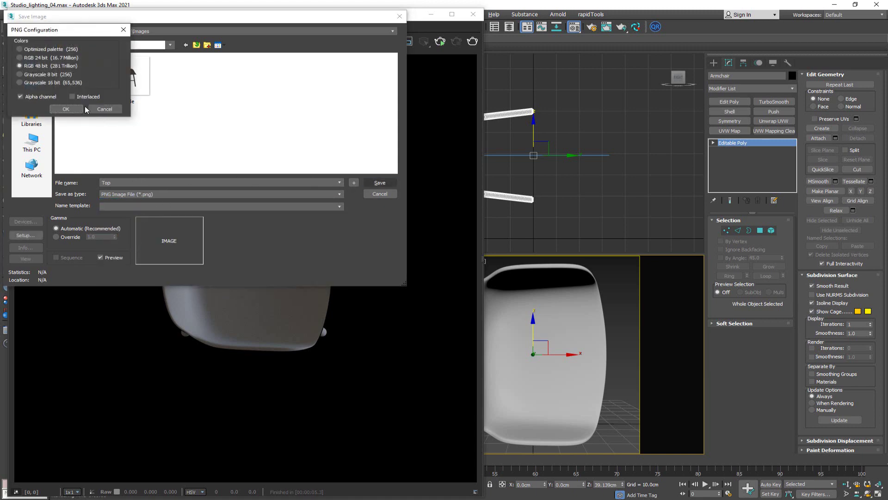
click(66, 108)
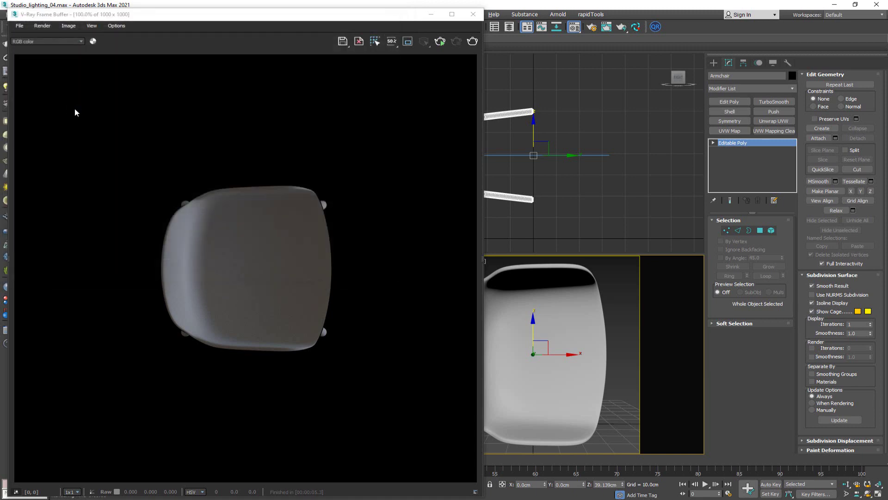
click(472, 16)
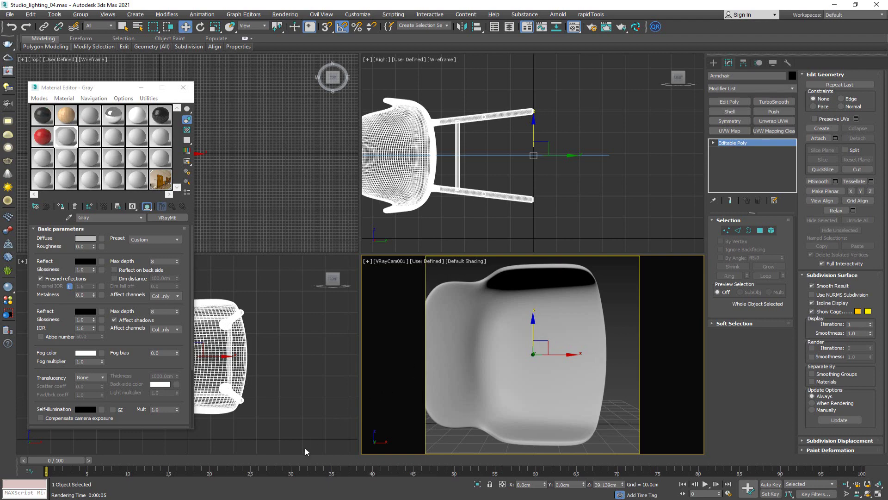
Step: Preview several blueprint texture results and copy the dark blue Grid wallpaper image
key(alt+Tab)
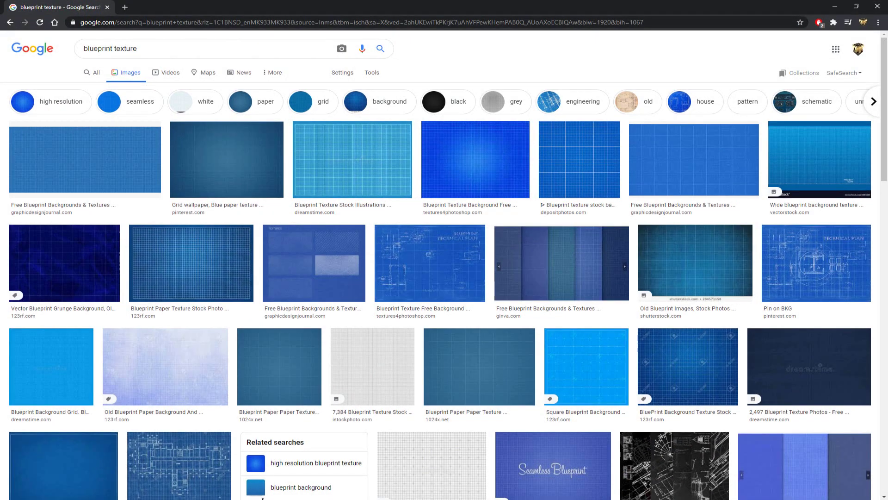
click(160, 51)
click(167, 46)
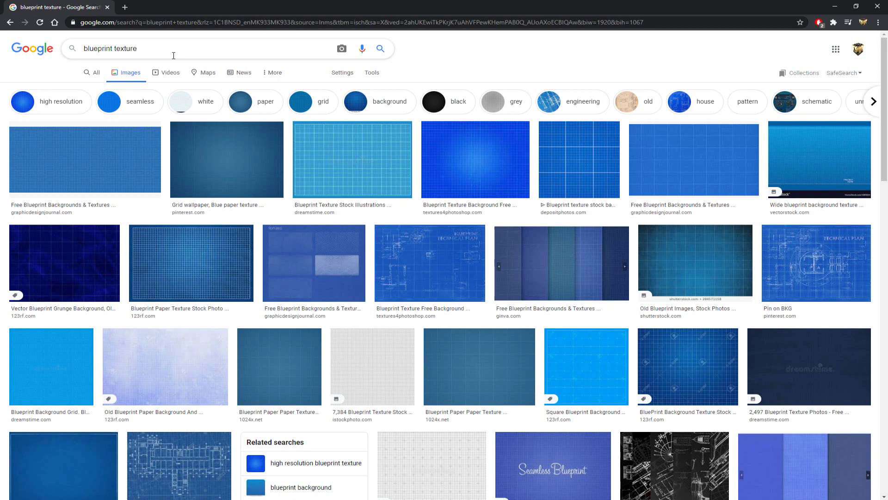
scroll(439, 227, down, 8)
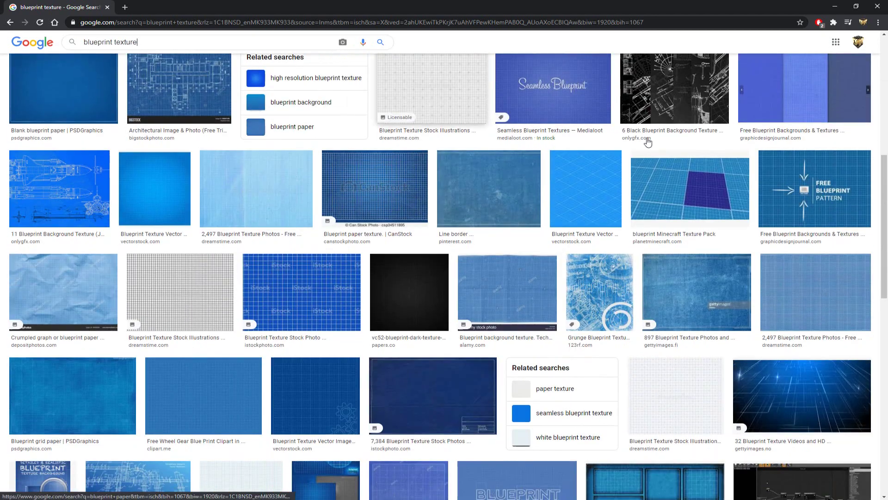
click(802, 296)
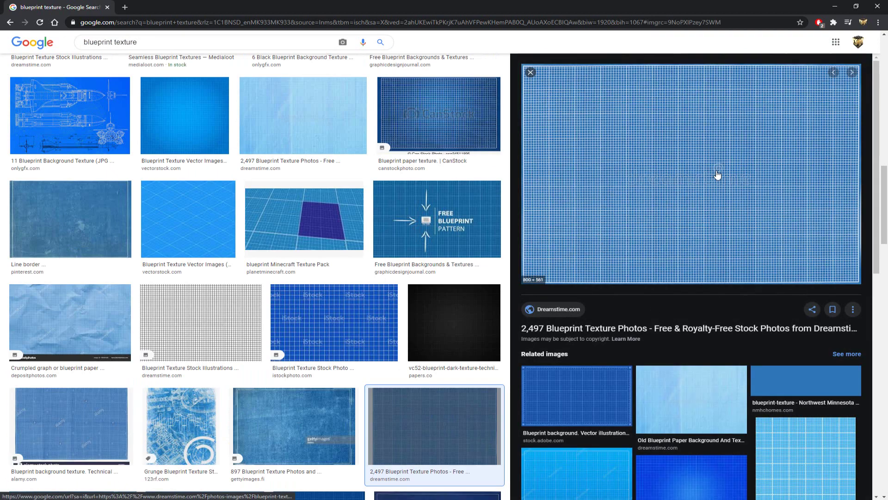
click(301, 121)
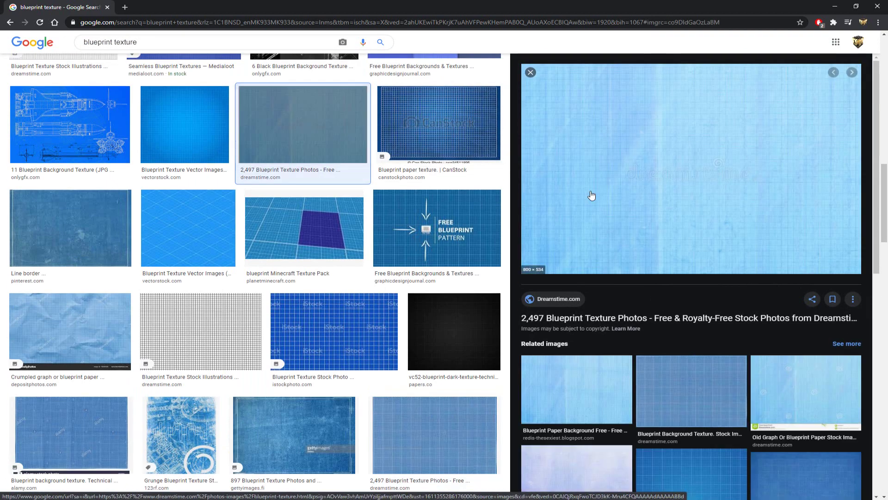
click(197, 153)
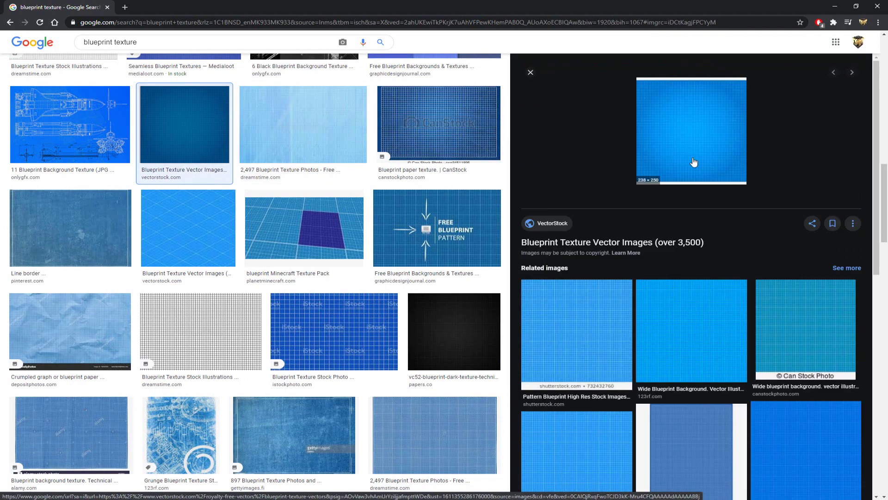
scroll(197, 165, up, 10)
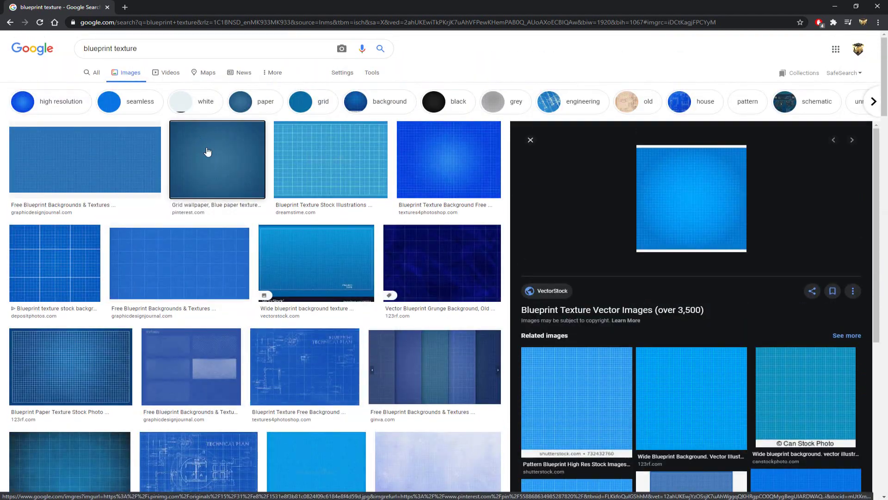
click(208, 152)
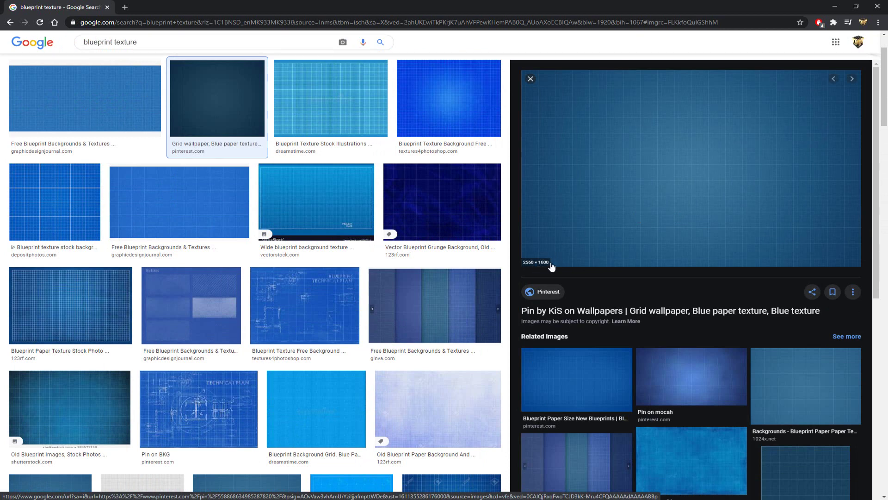
right_click(642, 165)
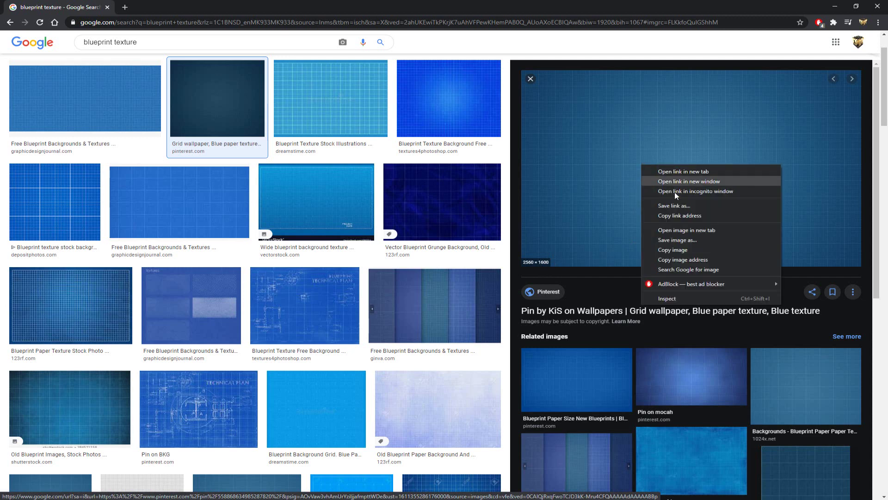
click(686, 250)
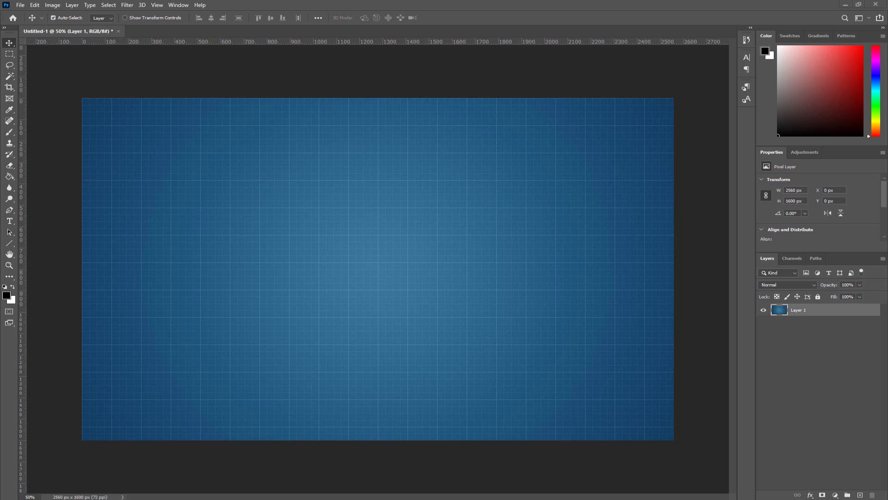
Step: Open the Front, Side and Top PNGs from the Images folder in Photoshop
click(462, 470)
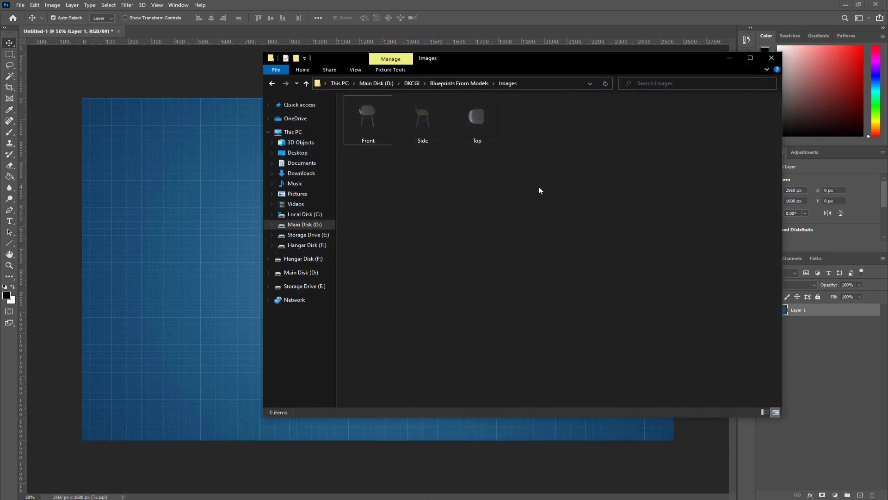
drag(539, 190, 366, 111)
drag(370, 116, 176, 35)
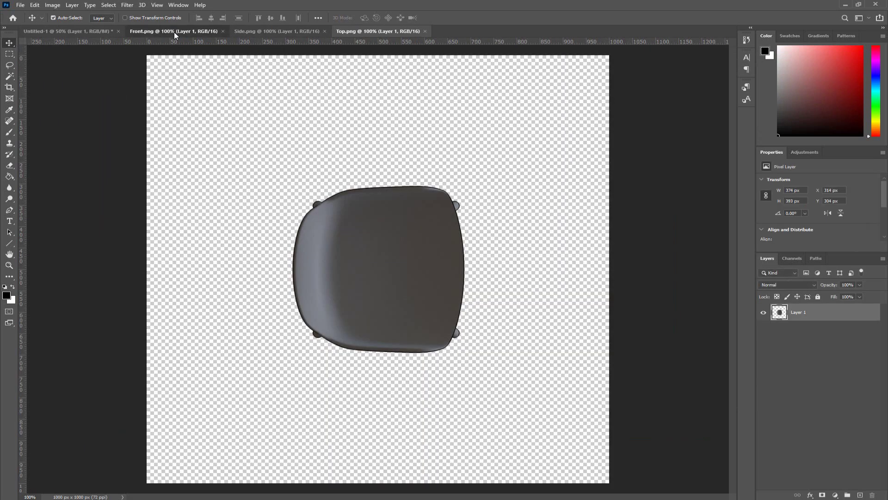
Step: Move the front, side and top chairs onto the blueprint document as Layers 2–4
click(175, 34)
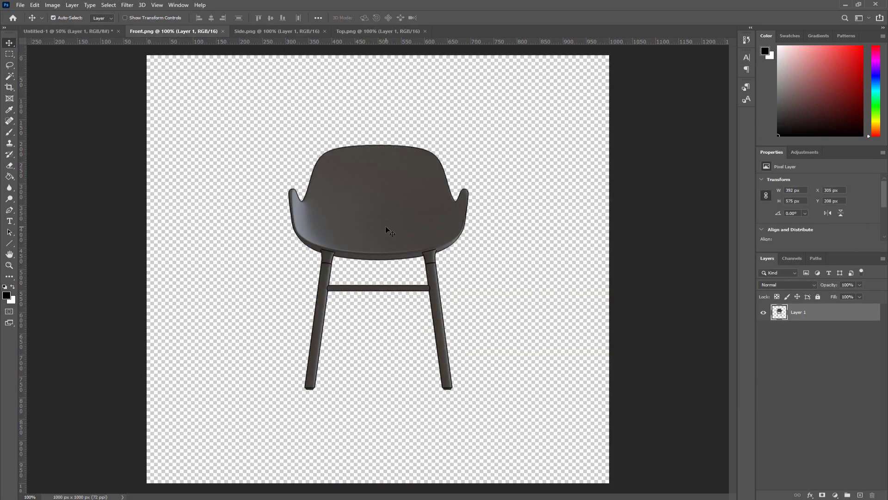
drag(388, 231, 350, 222)
click(268, 32)
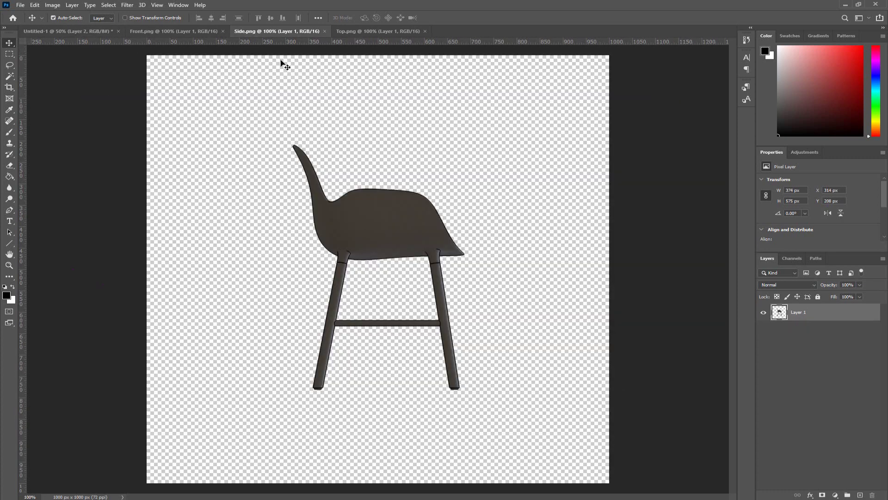
drag(370, 230, 297, 199)
click(376, 33)
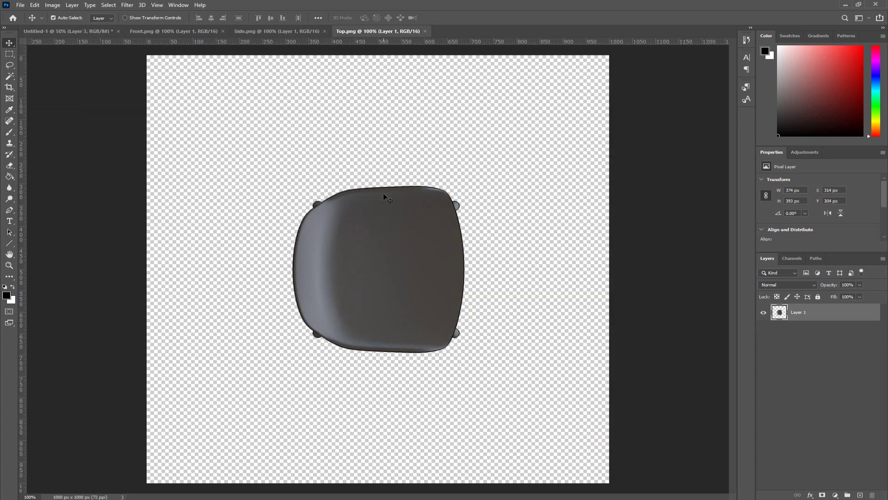
drag(388, 207, 318, 208)
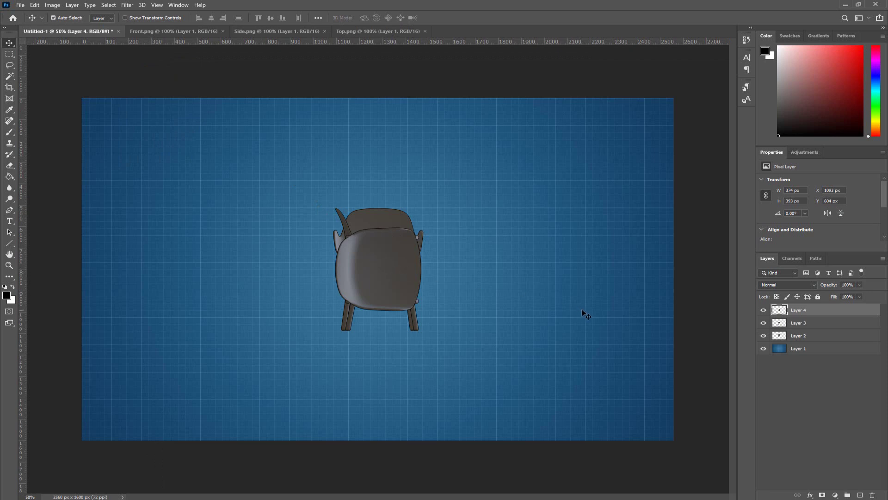
Step: Hide the top and side chair layers and apply Find Edges to front-view Layer 2
click(764, 310)
click(763, 323)
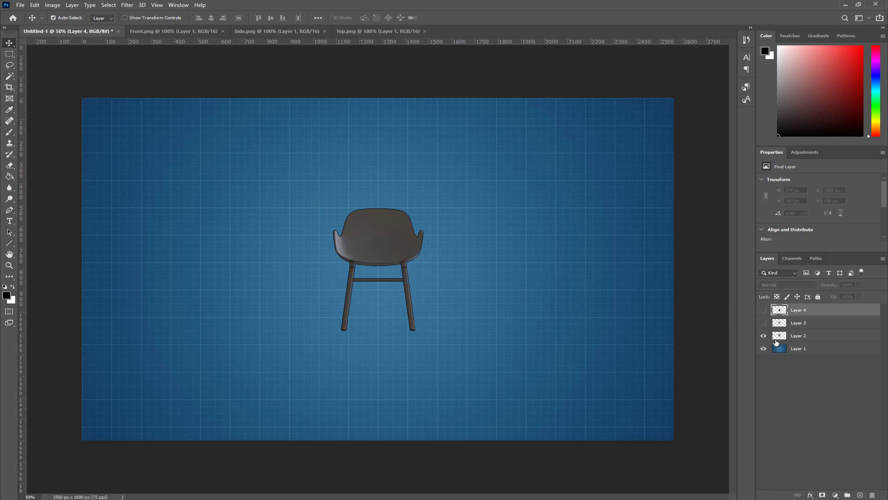
click(782, 340)
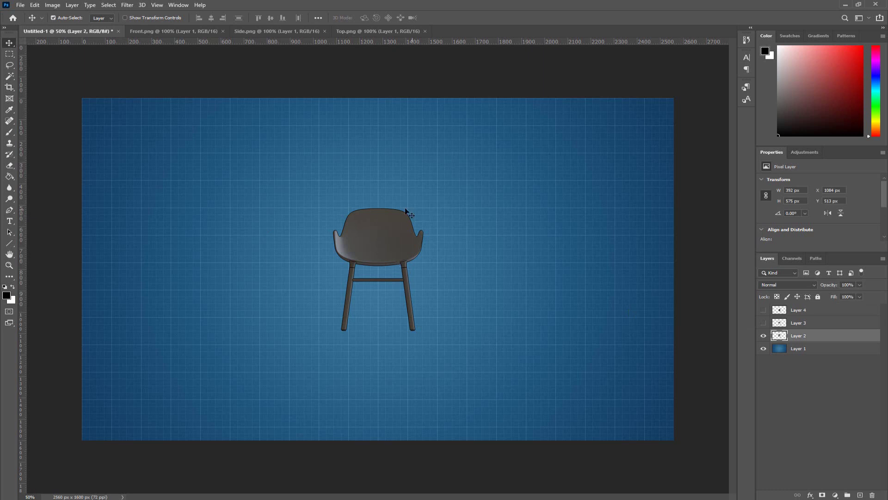
click(127, 5)
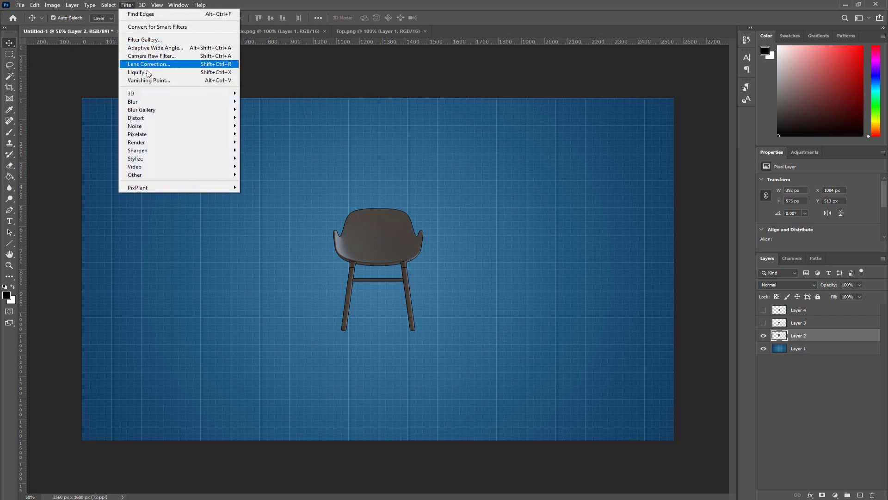
mouse_move(205, 163)
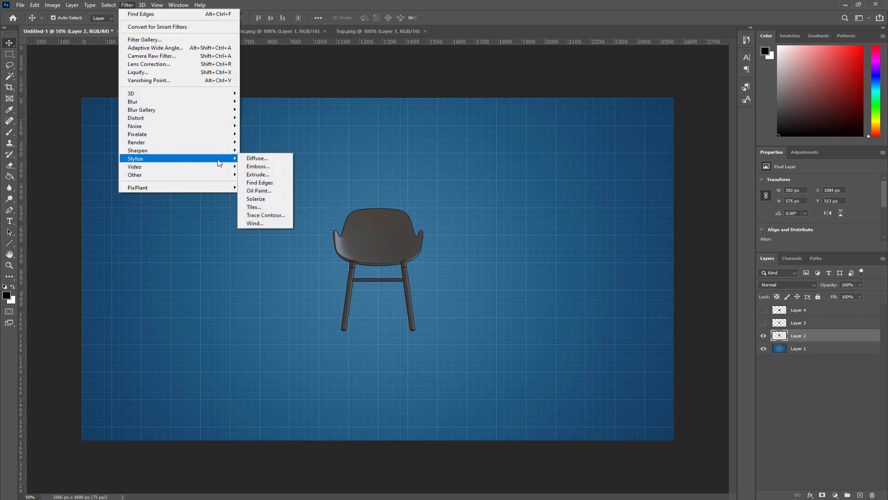
click(278, 183)
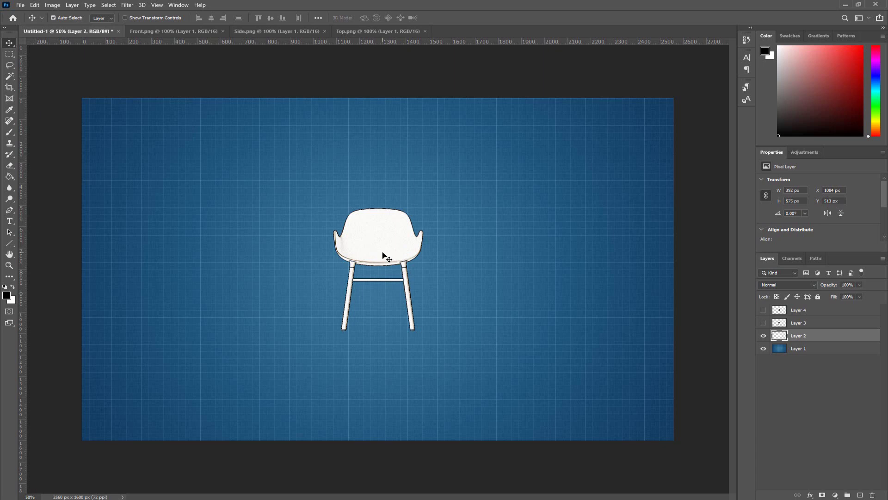
Step: Convert the front chair to black and white, set Screen blending, and move it upper left
key(ctrl)
key(ctrl+alt+shift+b)
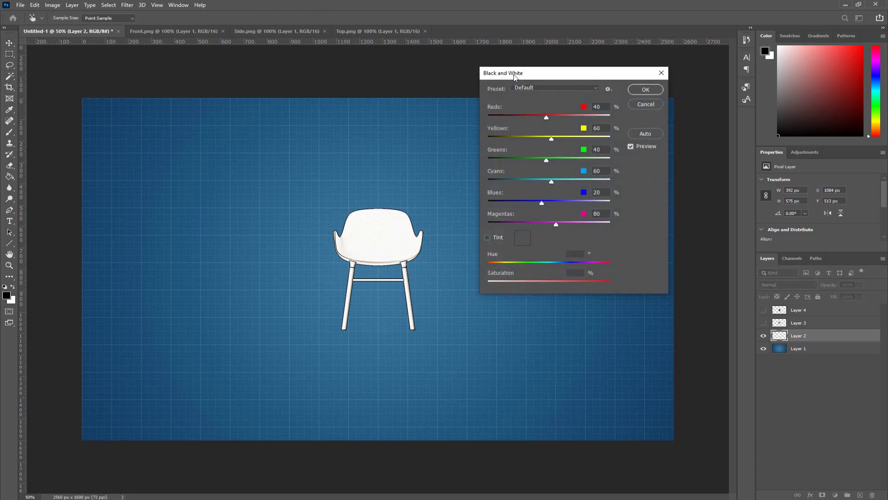
click(645, 90)
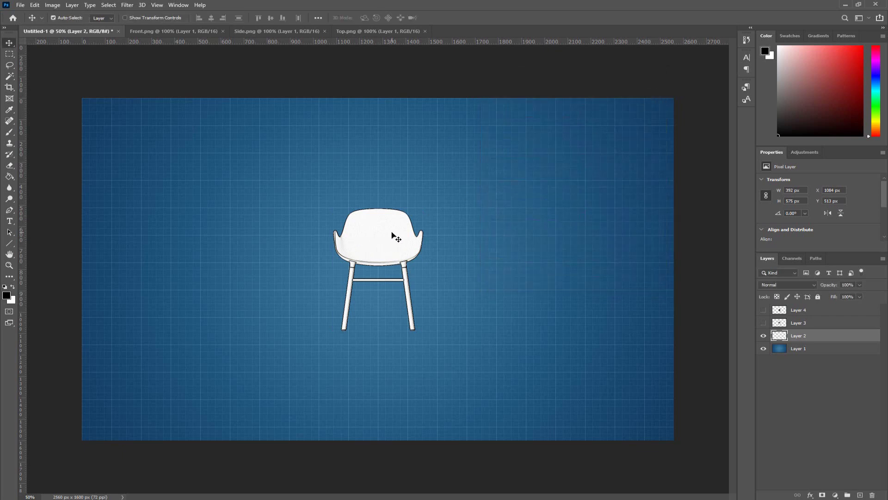
click(785, 285)
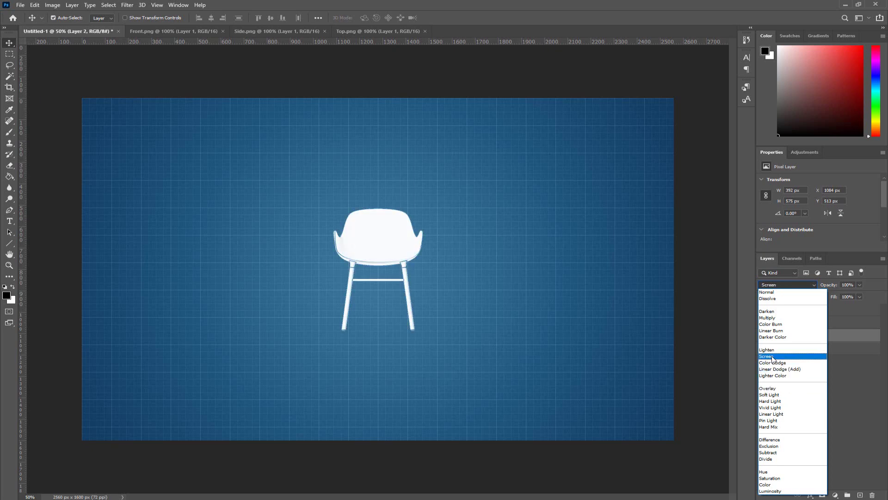
click(773, 356)
drag(368, 255, 189, 185)
Step: Show Layer 3, apply Find Edges, set Screen blending, and drag the side chair below the front view
click(764, 322)
click(784, 327)
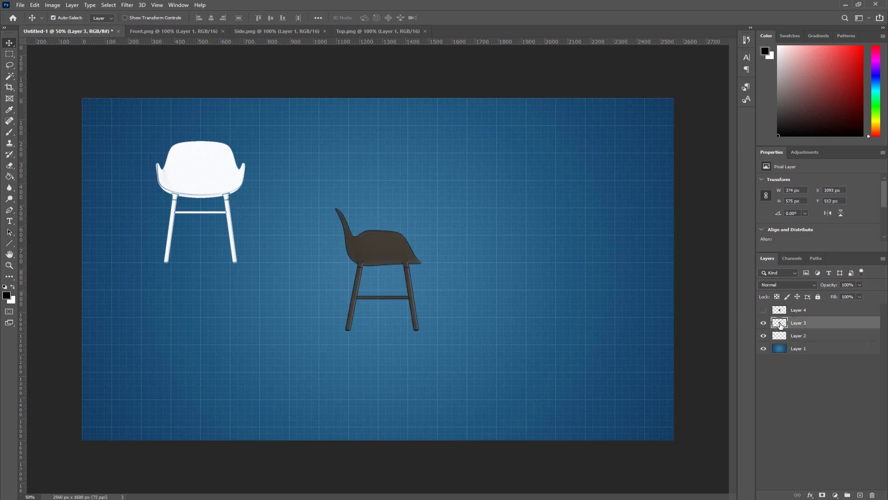
click(128, 5)
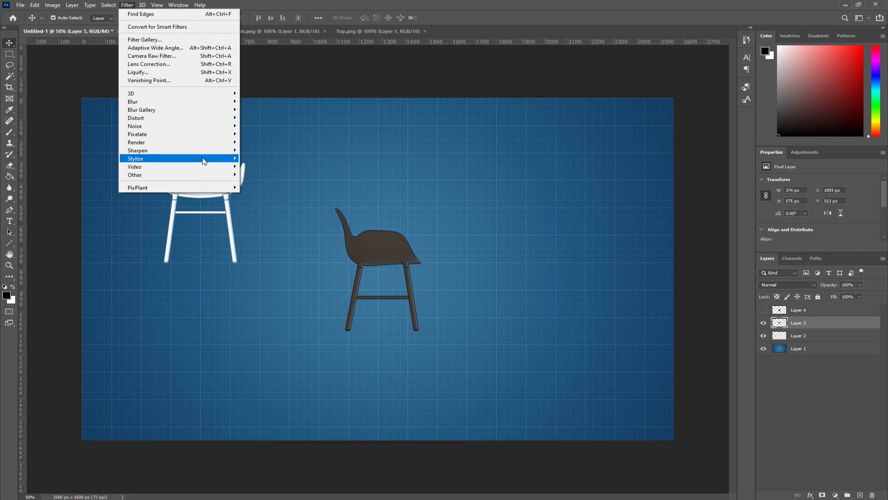
mouse_move(204, 159)
click(282, 185)
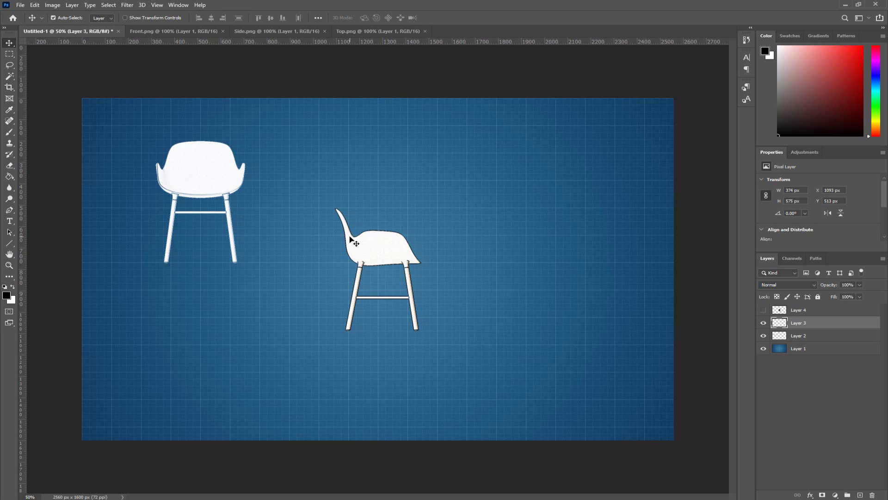
key(ctrl)
click(793, 286)
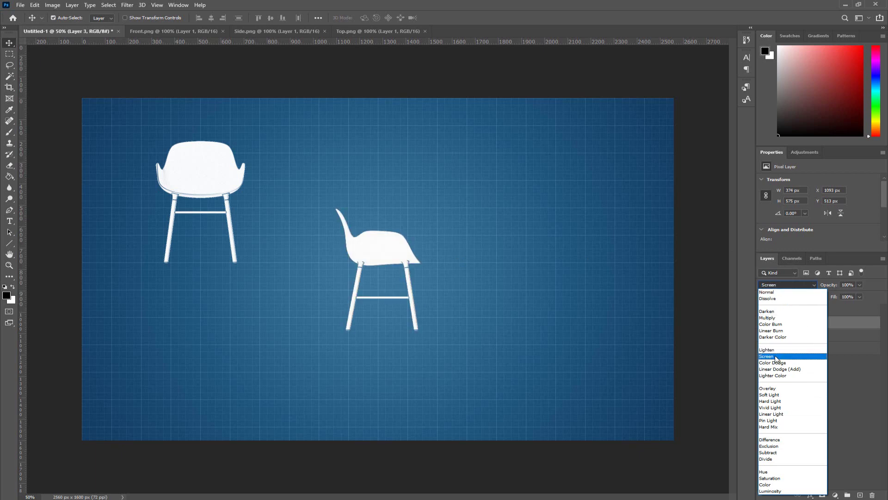
click(776, 358)
drag(371, 253, 194, 334)
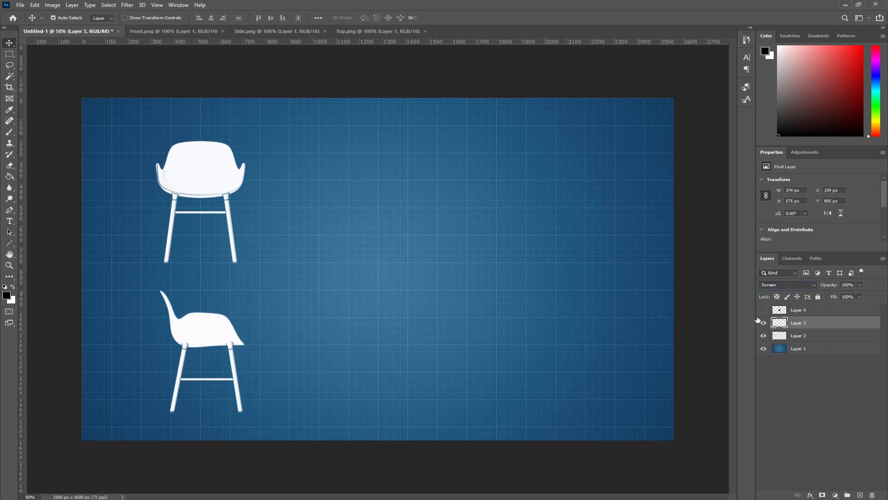
Step: Show and select top-view Layer 4 and apply Find Edges to it
click(763, 322)
click(763, 322)
click(764, 310)
click(786, 309)
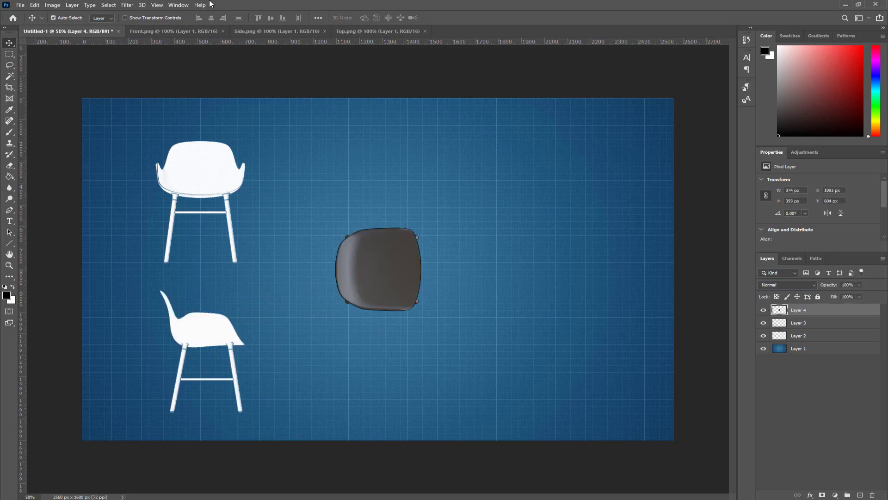
click(127, 5)
mouse_move(142, 5)
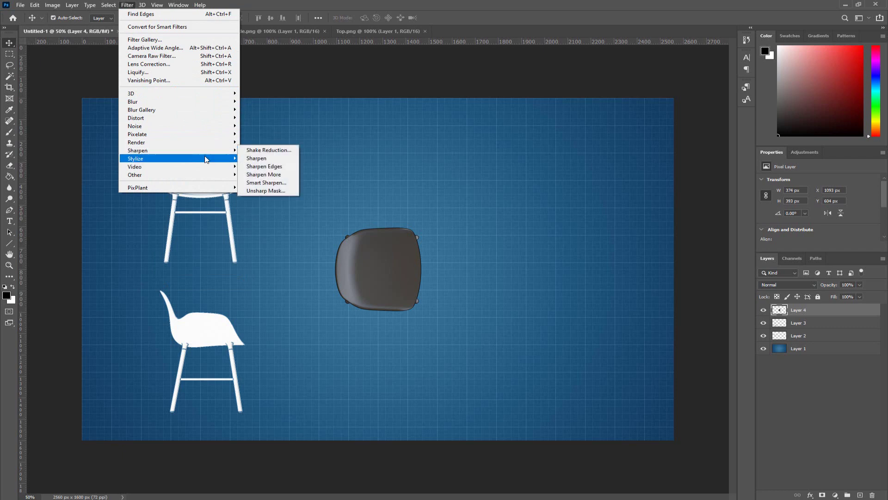
mouse_move(205, 158)
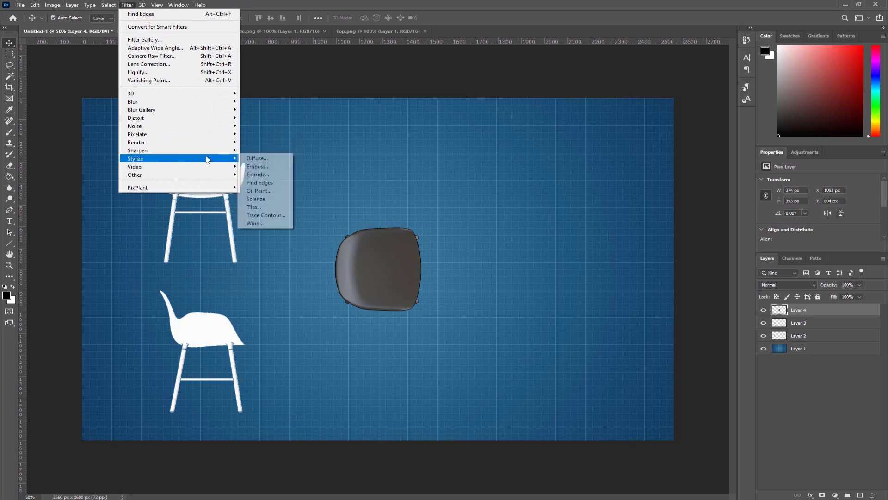
click(270, 182)
Step: Set the top chair to Screen, place it upper right, and nudge the front and side chairs right
click(787, 285)
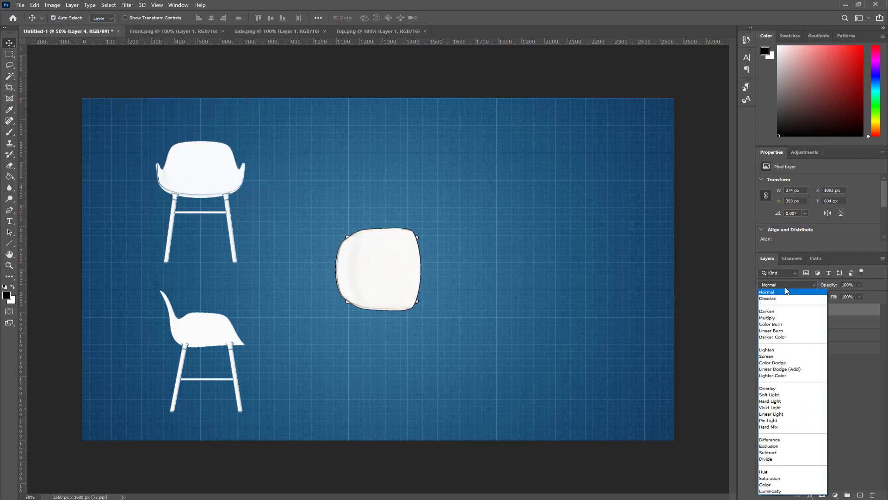
click(772, 356)
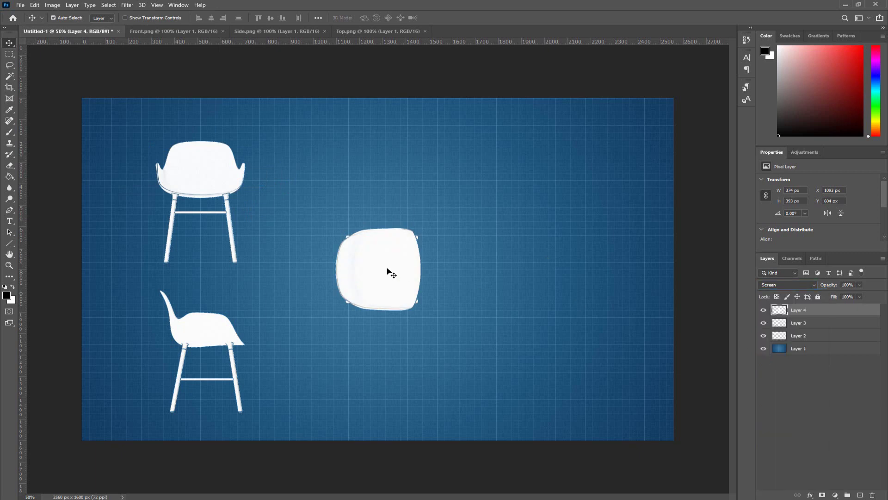
drag(397, 267, 508, 203)
drag(210, 182, 236, 181)
drag(222, 346, 248, 344)
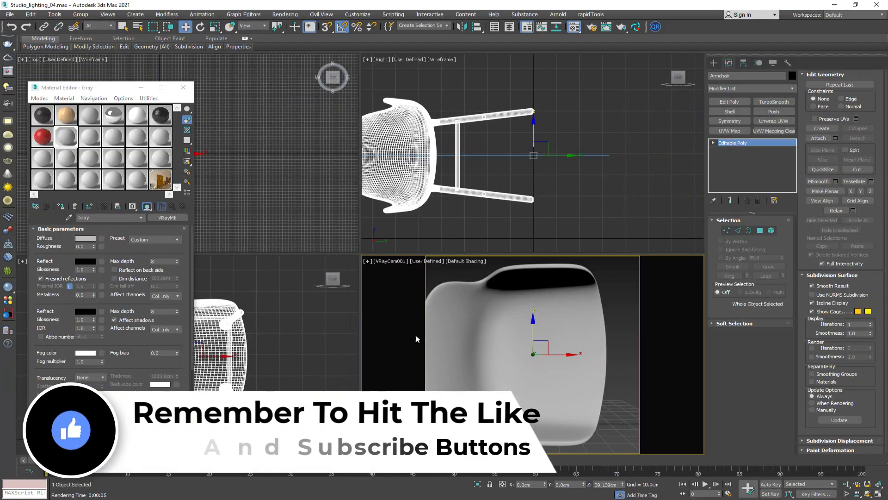
Step: Keep the armchair upright, raise it along Z, and orbit to an angled perspective view
click(533, 362)
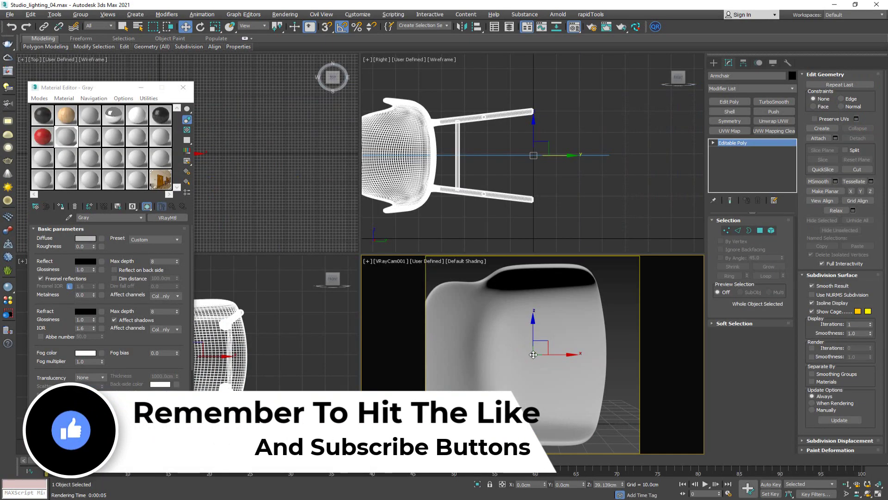
key(e)
drag(533, 362, 528, 327)
right_click(527, 328)
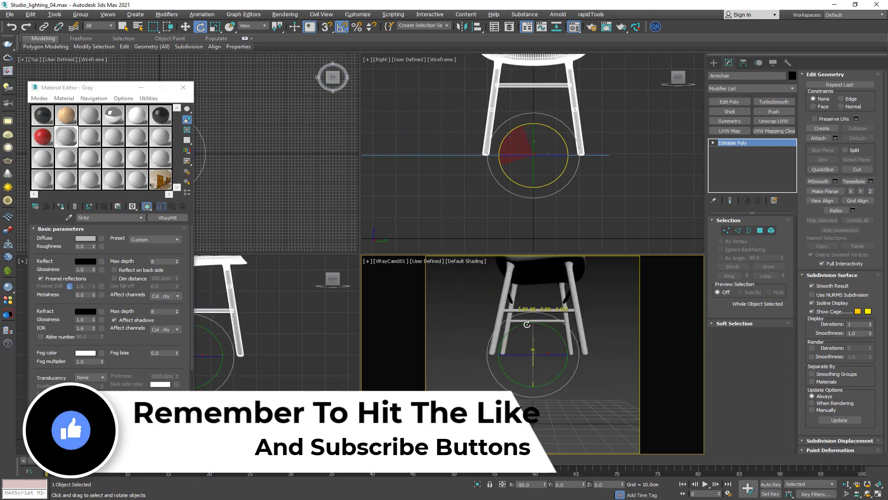
key(w)
drag(533, 366, 539, 407)
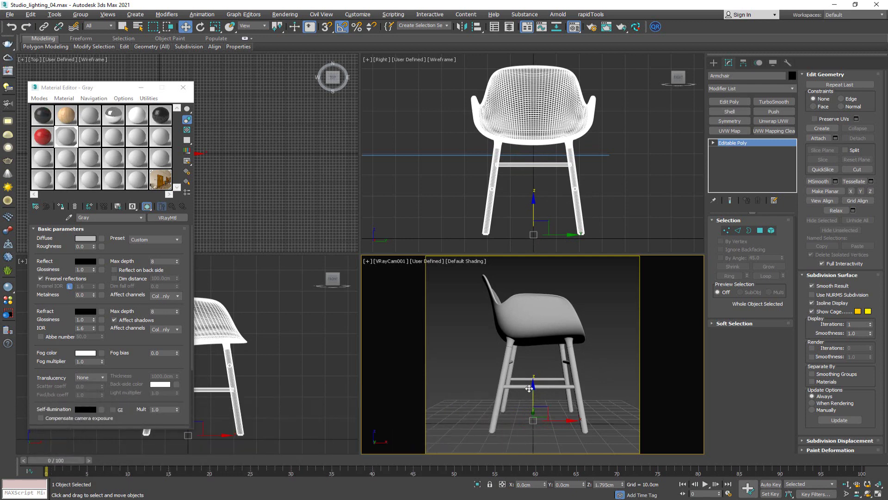
alt+middle_drag(529, 384, 526, 354)
key(e)
drag(545, 410, 532, 431)
key(ctrl+z)
Step: Set the V-Ray camera type to Default in Render Setup and render the perspective view
key(F10)
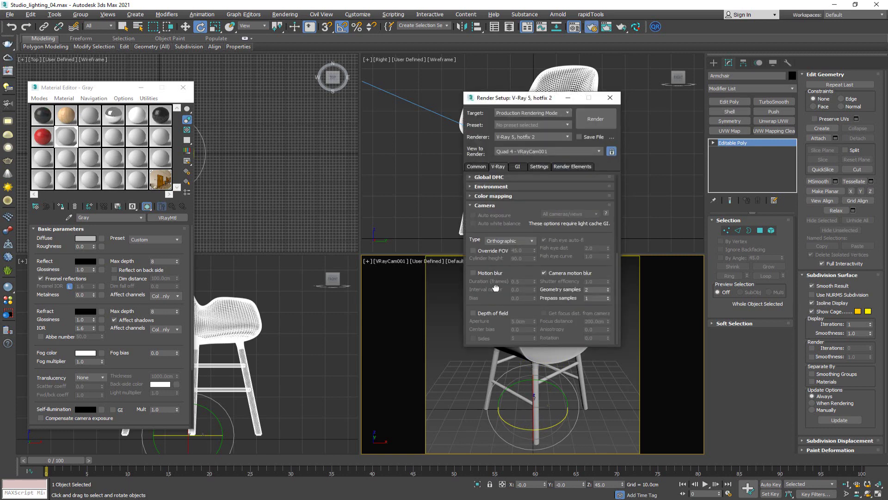
click(503, 244)
click(503, 249)
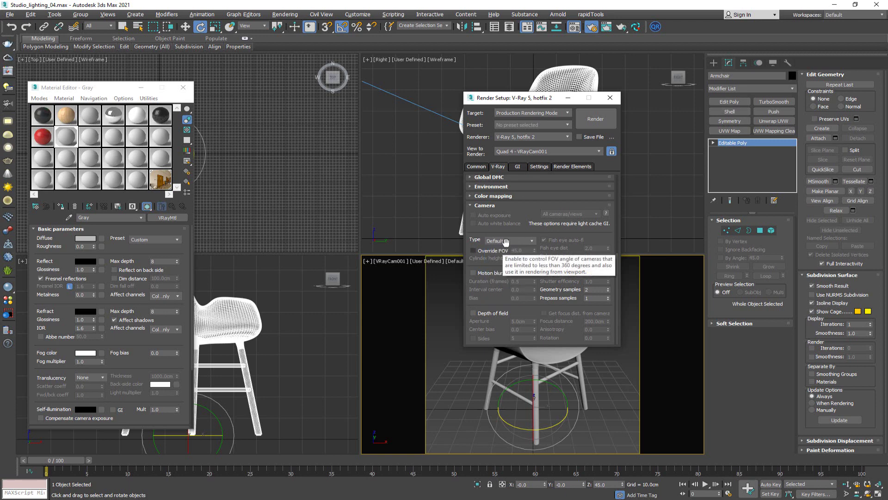
click(610, 98)
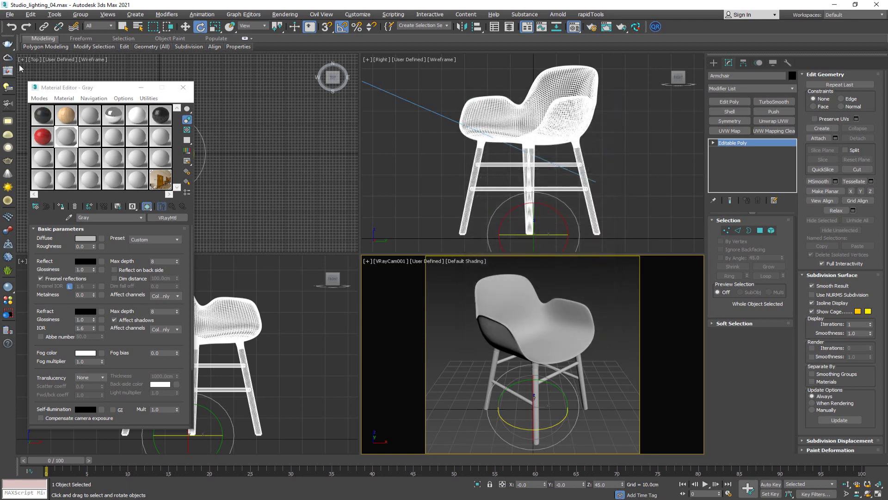
click(13, 72)
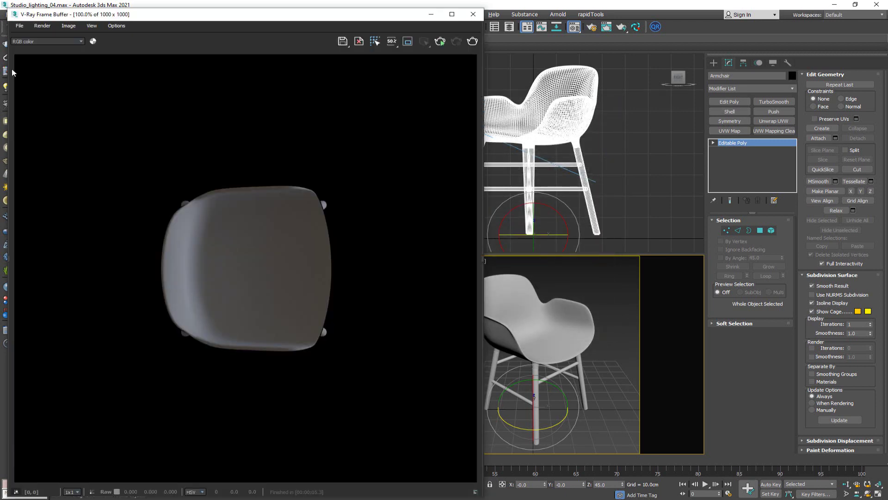
click(472, 41)
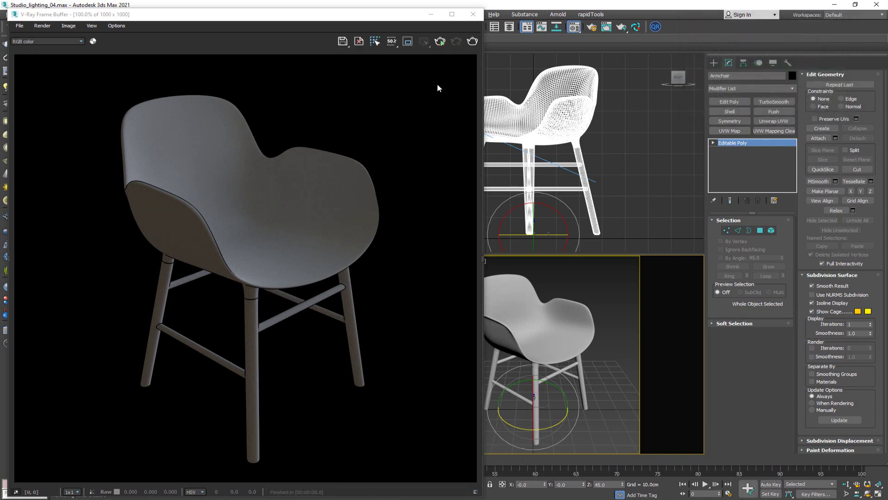
Step: Save the perspective render as Perspective.png, accepting the PNG configuration settings
click(342, 41)
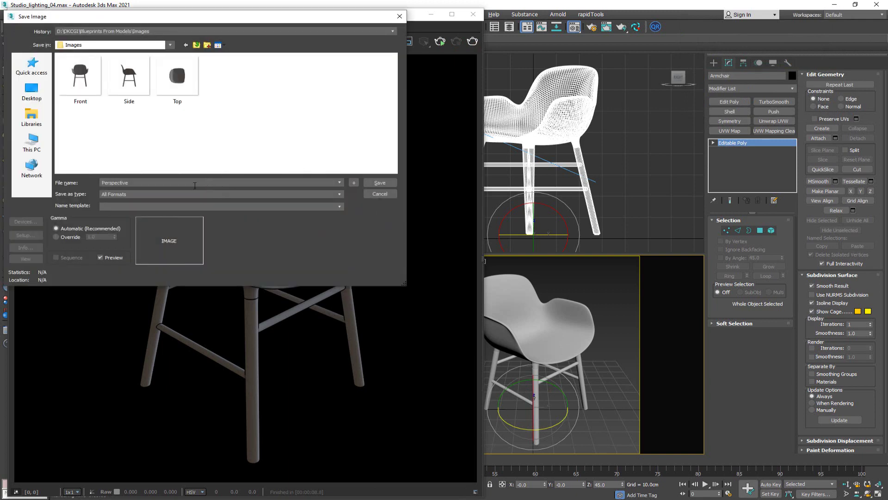
click(149, 194)
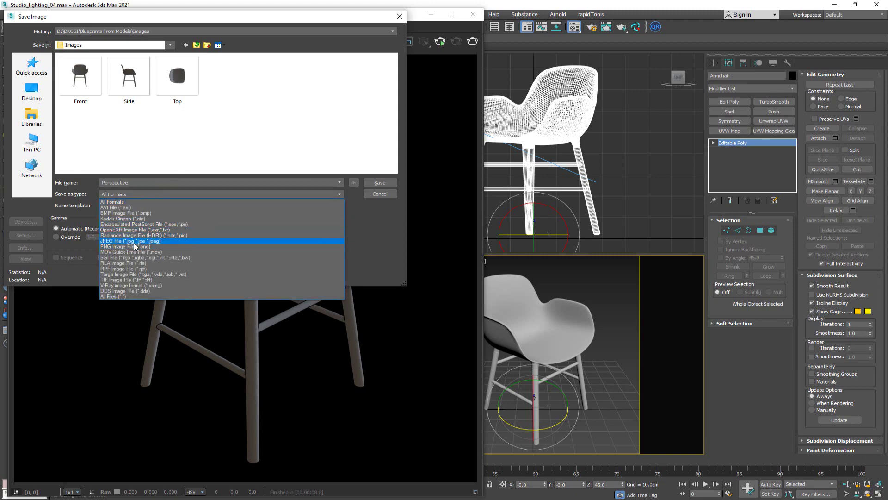
click(135, 246)
click(380, 183)
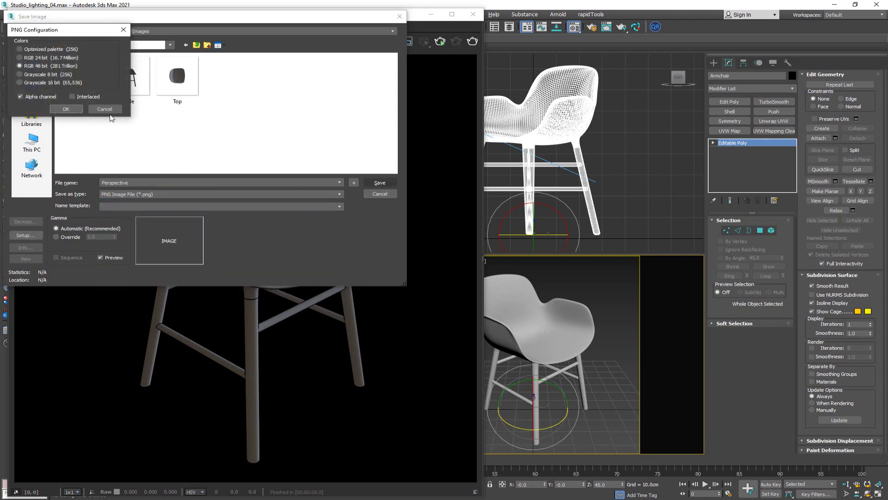
click(65, 109)
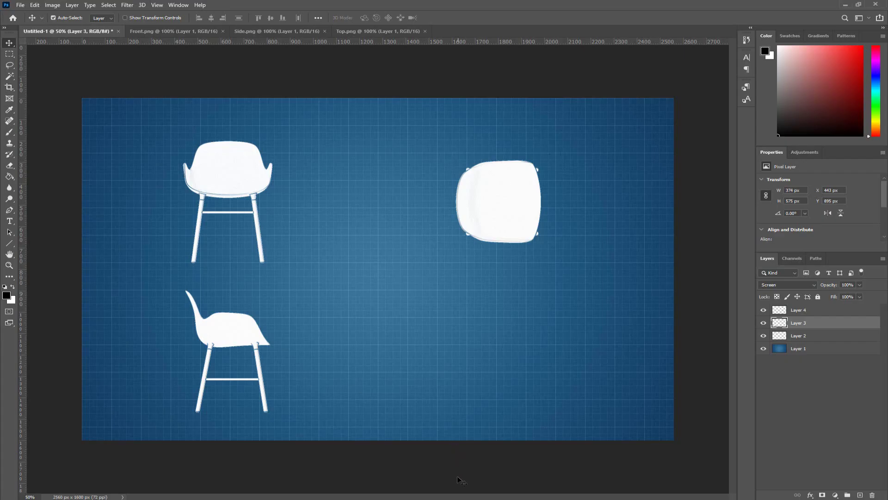
Step: Bring Perspective.png into the blueprint document as Layer 5 at the lower right
key(alt+Tab)
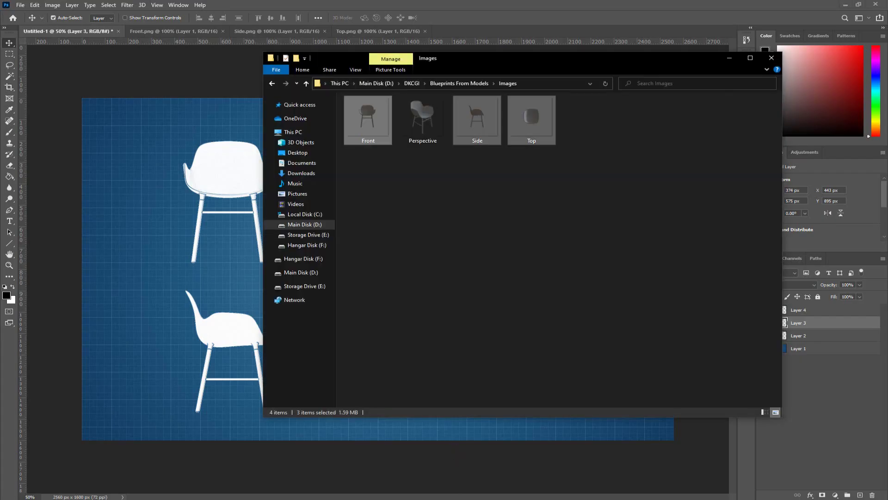
drag(432, 124, 456, 33)
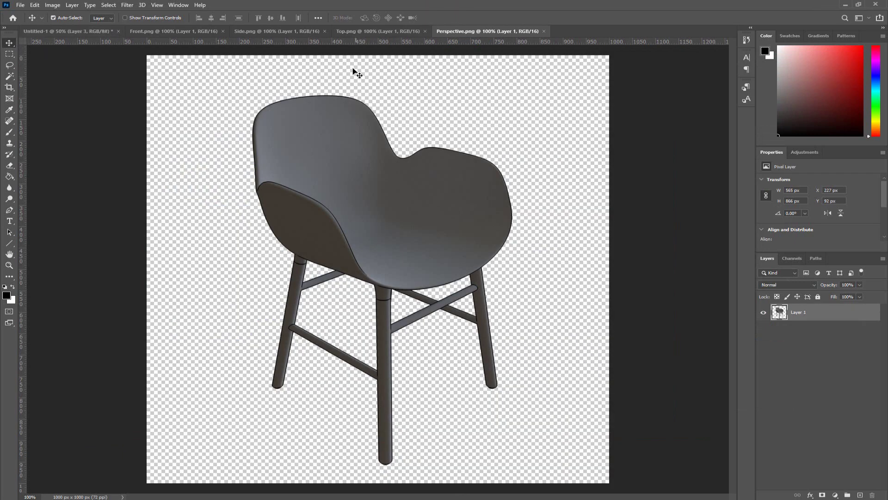
drag(333, 156, 448, 250)
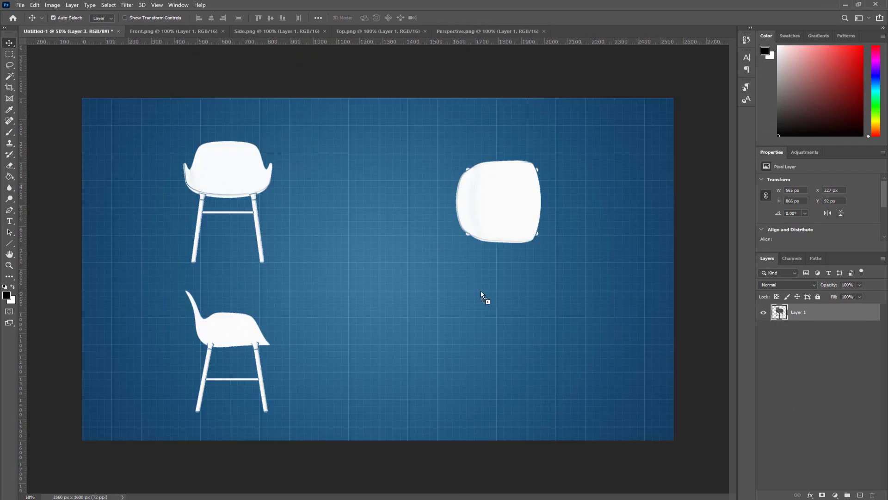
drag(481, 291, 481, 292)
drag(387, 252, 515, 322)
Step: Apply Find Edges to the perspective chair and open the Black & White adjustment
click(127, 5)
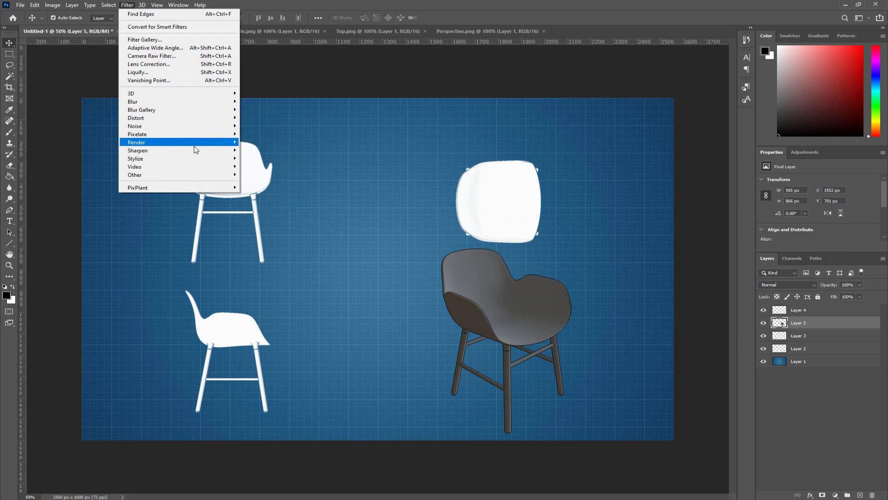
mouse_move(197, 159)
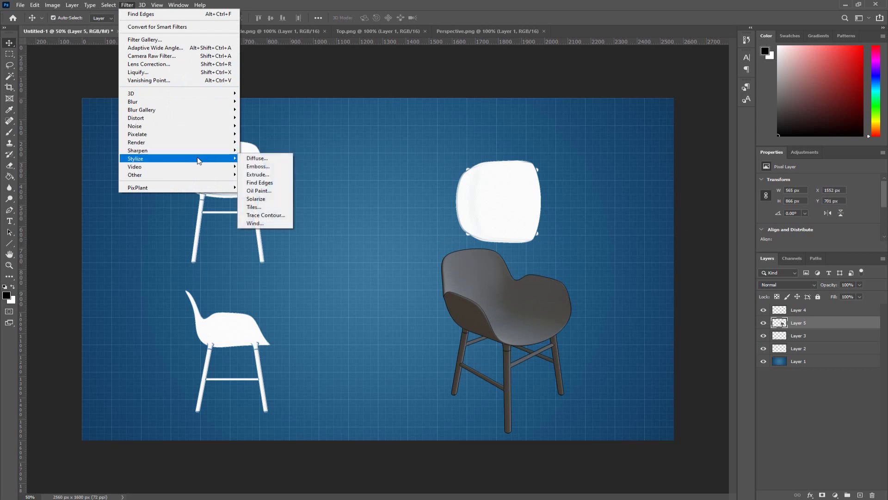
click(271, 183)
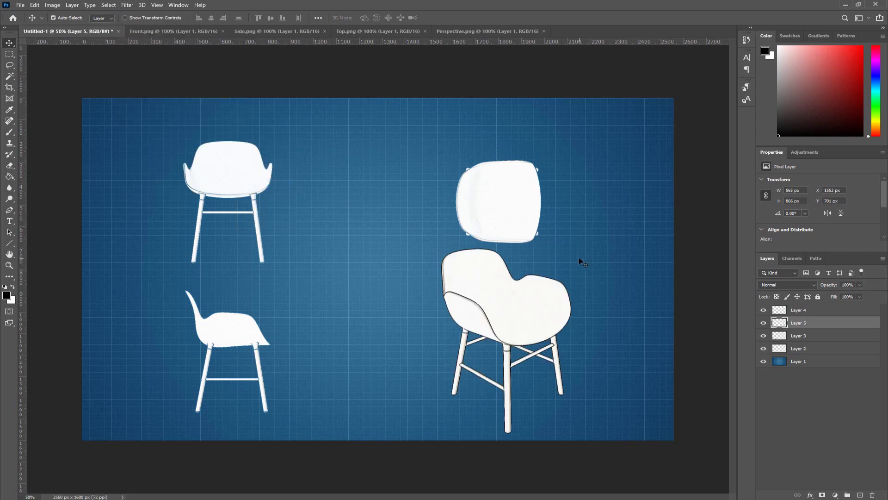
key(ctrl)
key(ctrl+alt+shift+b)
Step: Confirm the Black & White conversion and set Layer 5 to Screen blending
click(646, 89)
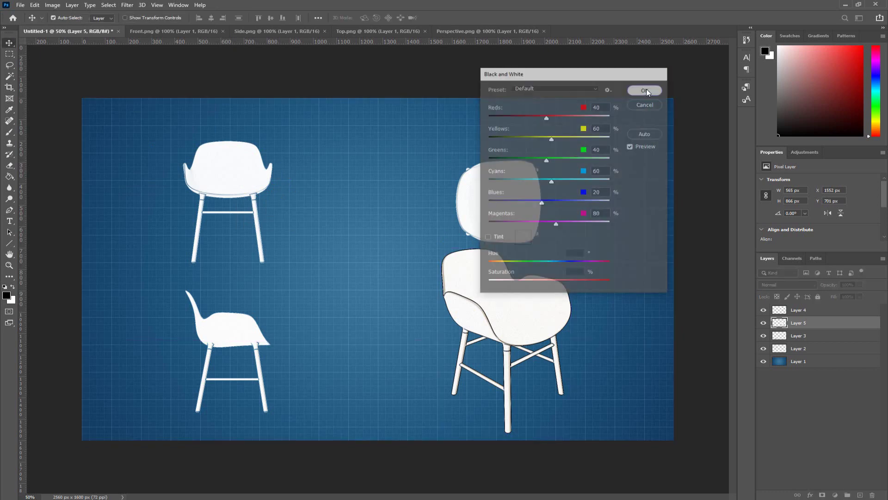
click(794, 282)
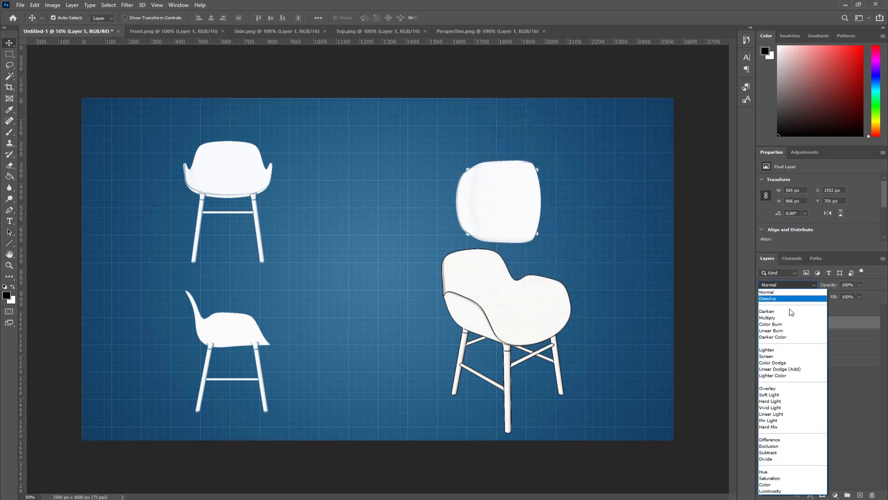
click(782, 357)
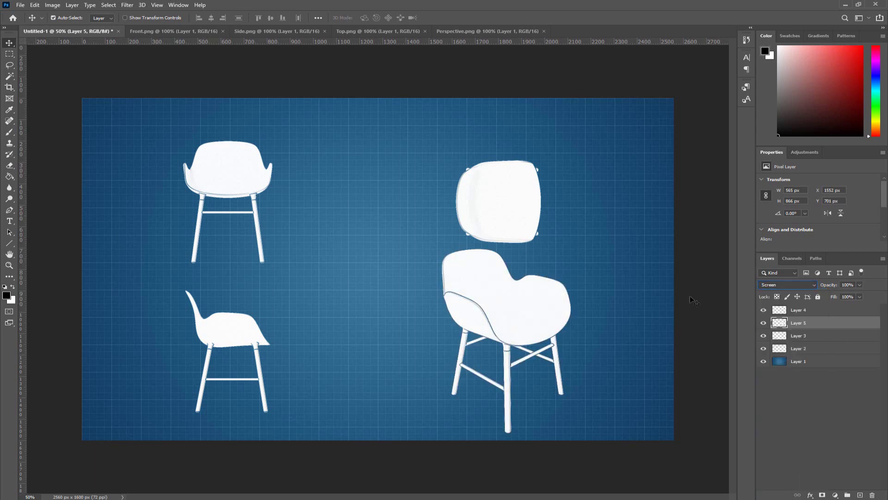
Step: Move the top view up, the front view up-left, and the side view left
click(506, 198)
drag(505, 195, 504, 160)
drag(233, 179, 219, 163)
drag(245, 338, 233, 338)
click(397, 353)
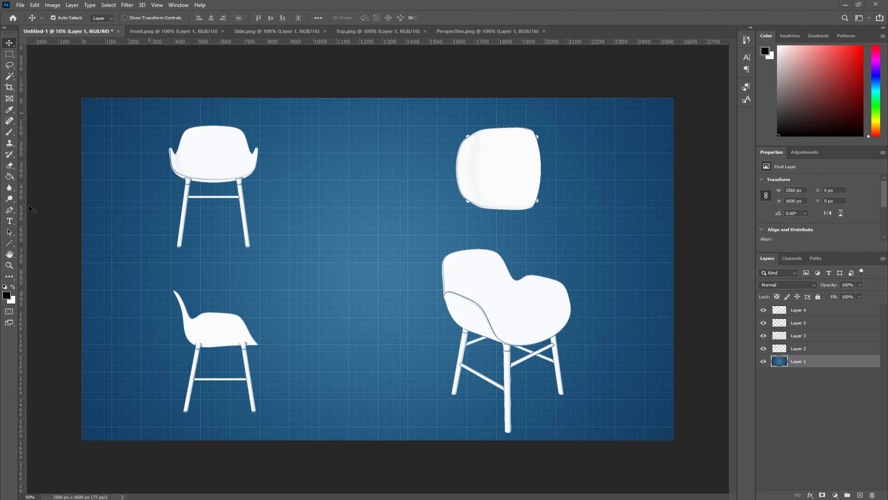
Step: Type a white '125' text label below the front chair view and shift it slightly left
click(9, 221)
click(199, 257)
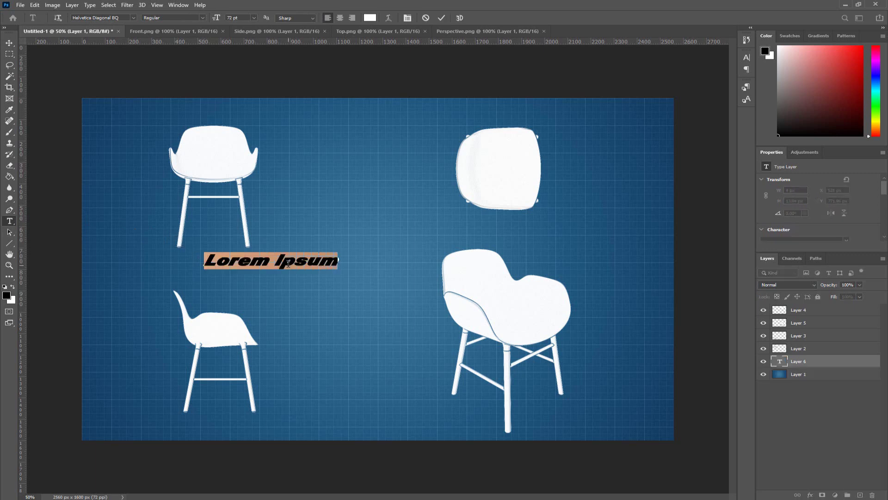
text(125)
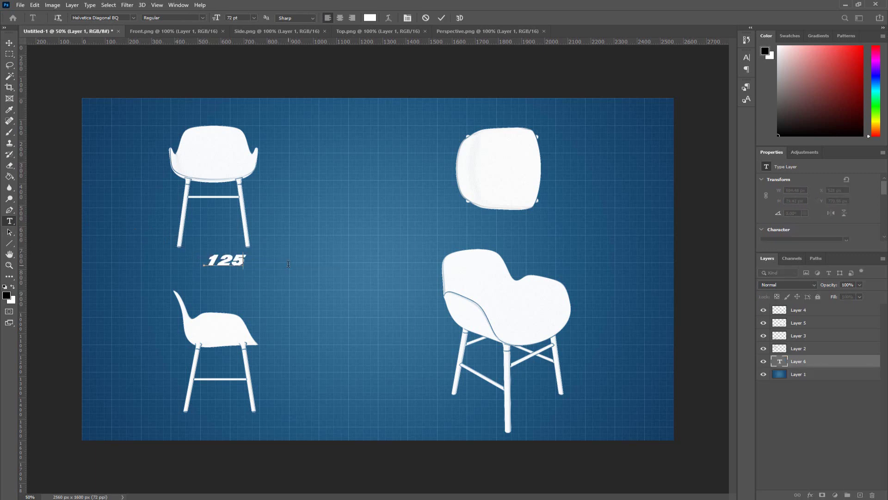
click(9, 43)
drag(228, 265, 212, 267)
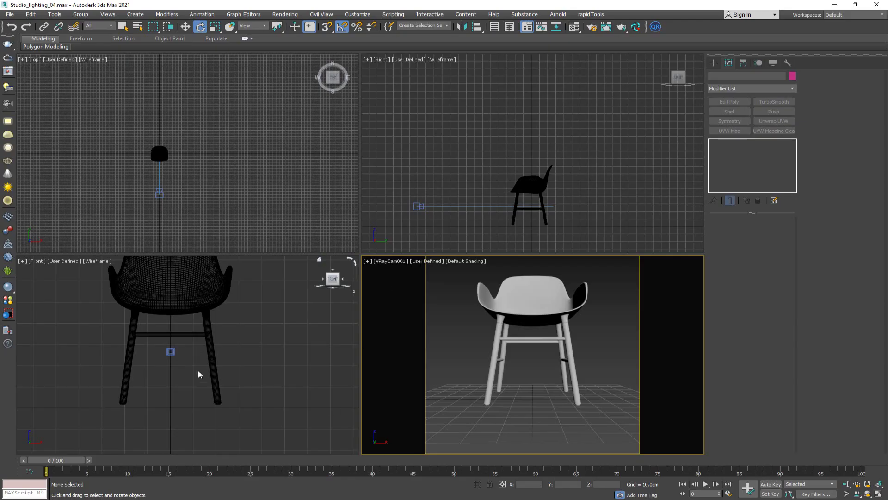
Step: Maximize the Front viewport and draw a width Line spline across the chair's feet
middle_click(199, 372)
key(alt+w)
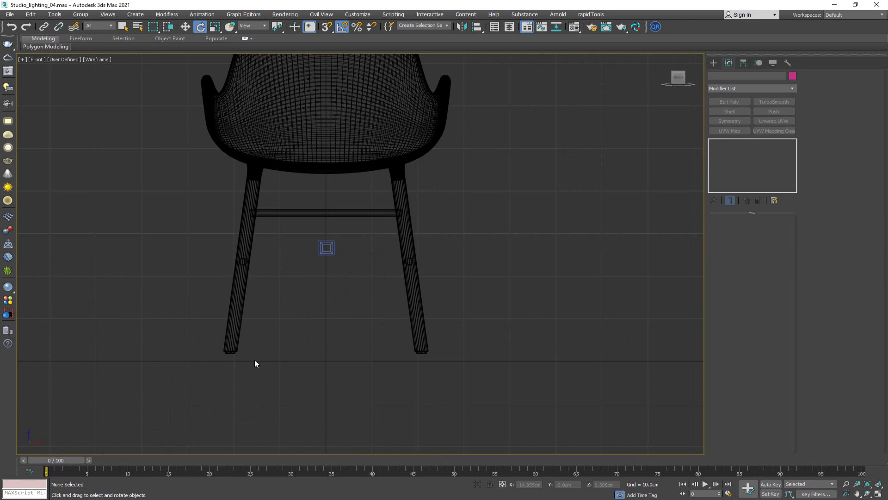
click(712, 63)
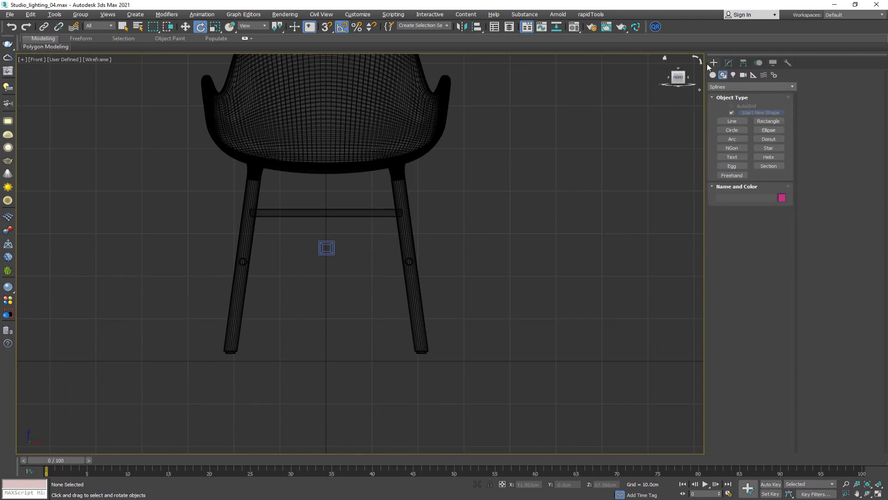
click(734, 122)
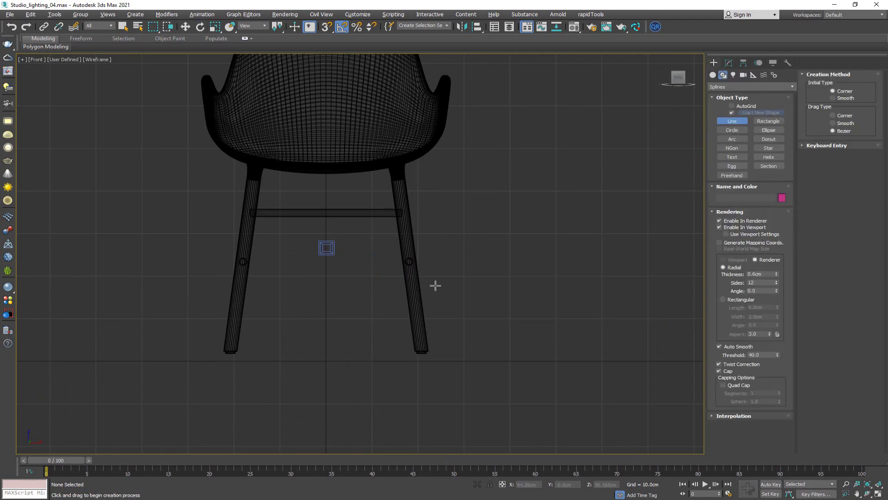
click(230, 364)
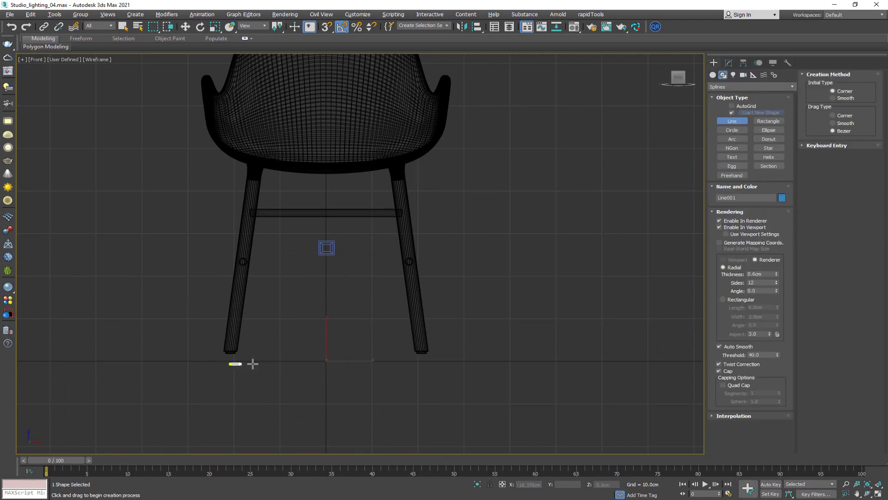
click(423, 364)
right_click(423, 373)
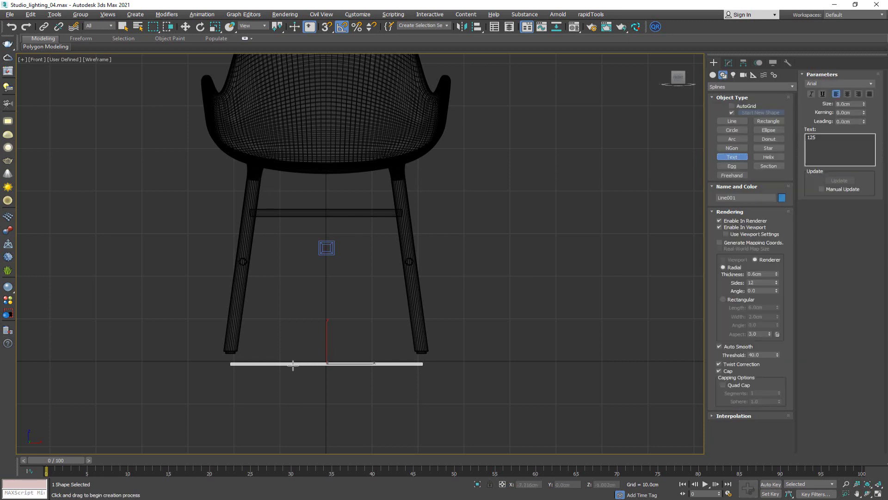
Step: Place a '125' Text shape under the width line and nudge it into position
click(317, 370)
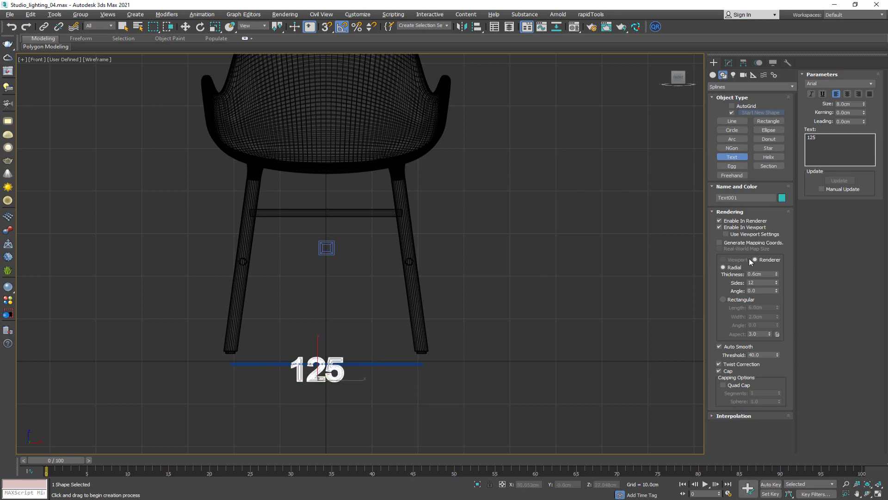
right_click(333, 379)
key(w)
drag(333, 379, 336, 382)
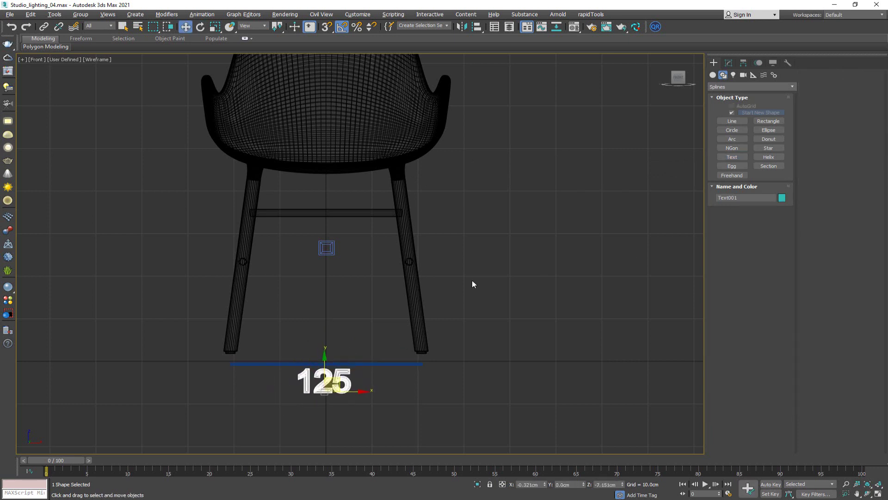
click(472, 280)
click(367, 352)
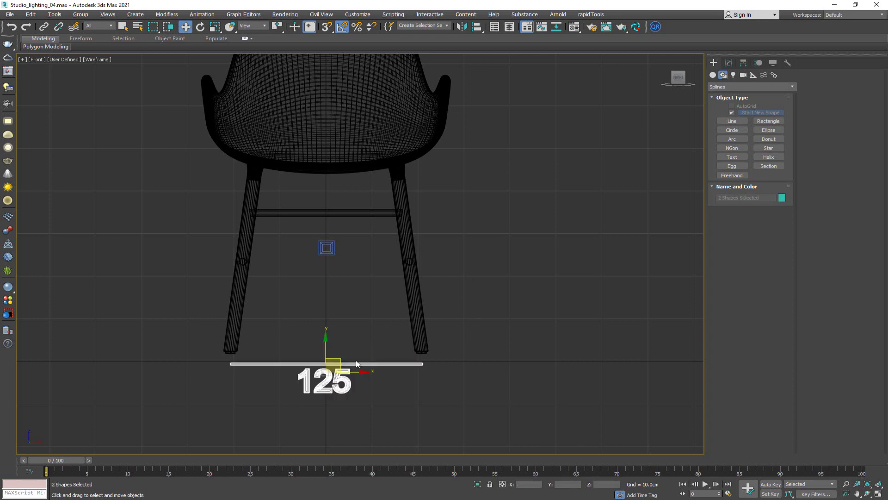
click(461, 279)
Step: Draw a vertical height line right of the chair and add a '125' text label beside it
click(732, 121)
click(479, 76)
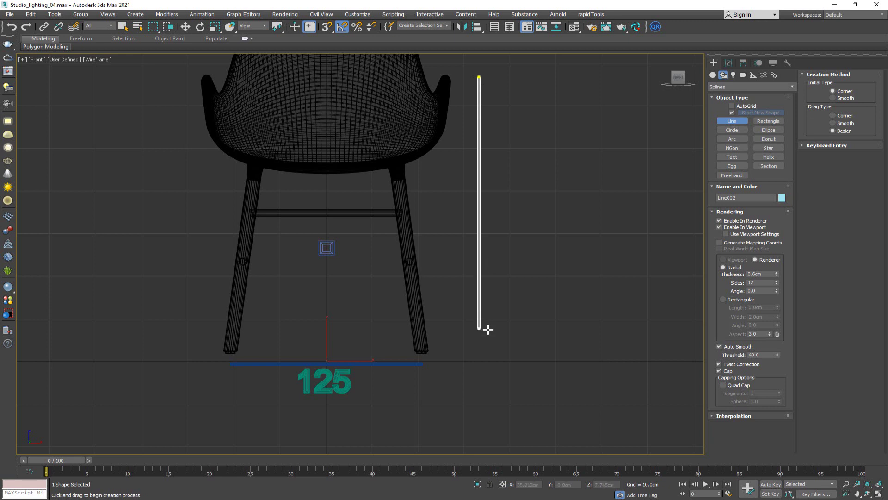
click(487, 354)
right_click(487, 354)
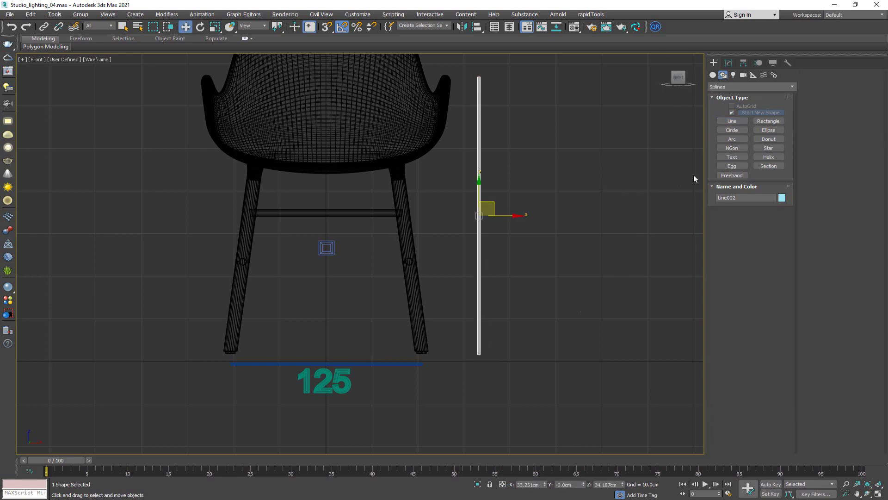
click(730, 157)
click(510, 211)
Step: Change the bottom label's text to '60', then maximize the camera viewport
key(w)
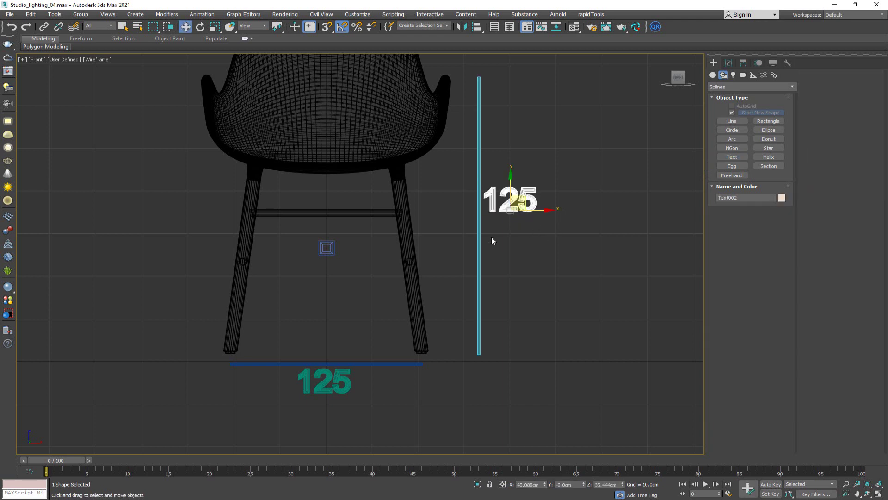
click(324, 382)
click(734, 63)
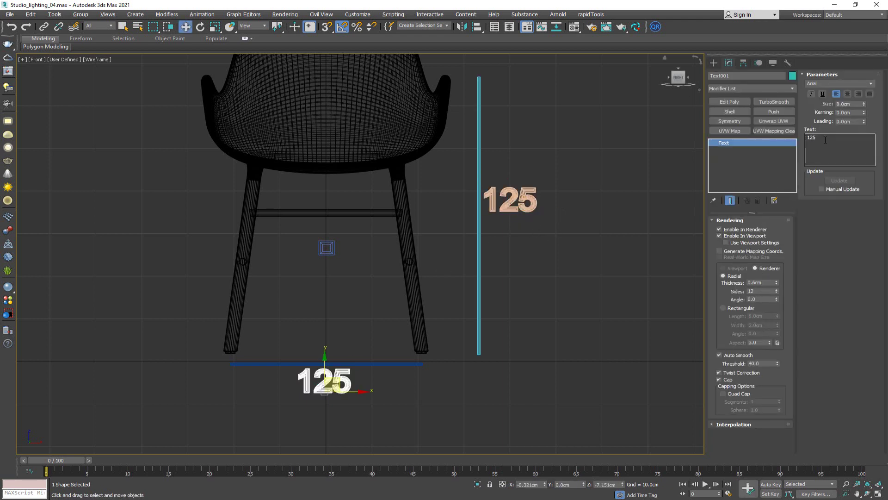
double_click(813, 157)
text(60)
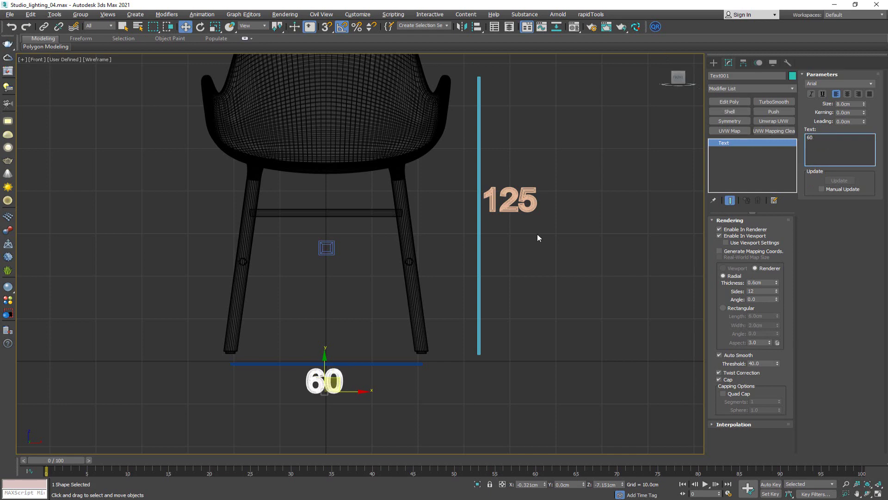
click(373, 284)
key(alt+w)
click(514, 364)
key(alt+w)
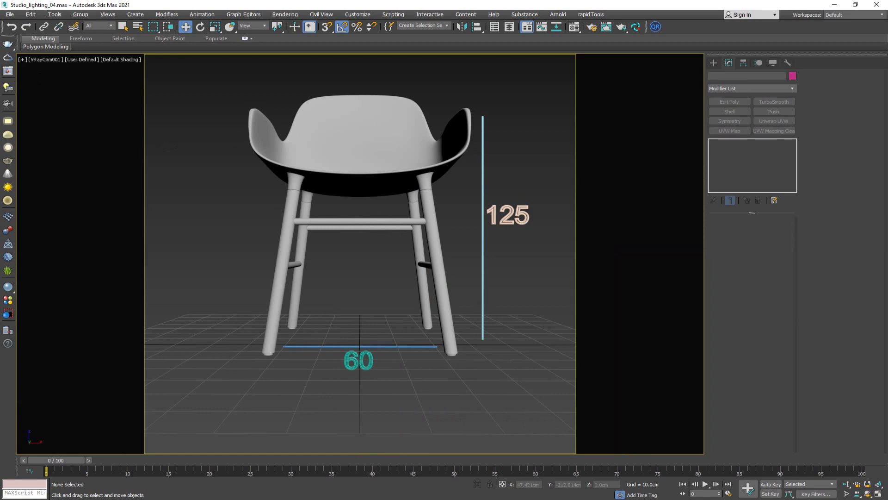
Step: Render the camera view in the V-Ray Frame Buffer with the 125 and 60 annotations
key(shift+q)
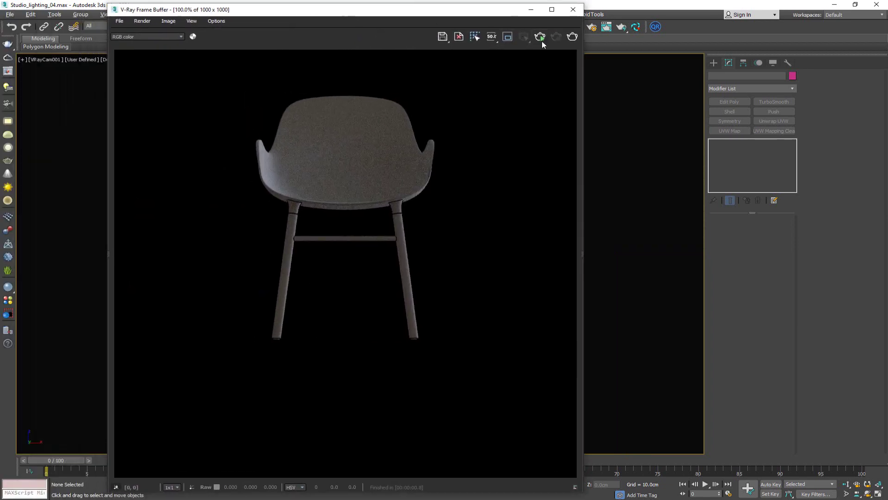
click(542, 41)
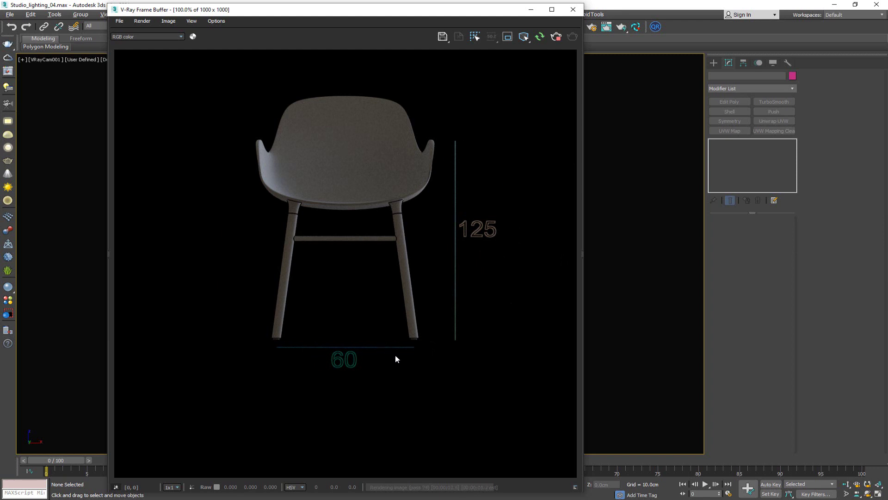
click(556, 40)
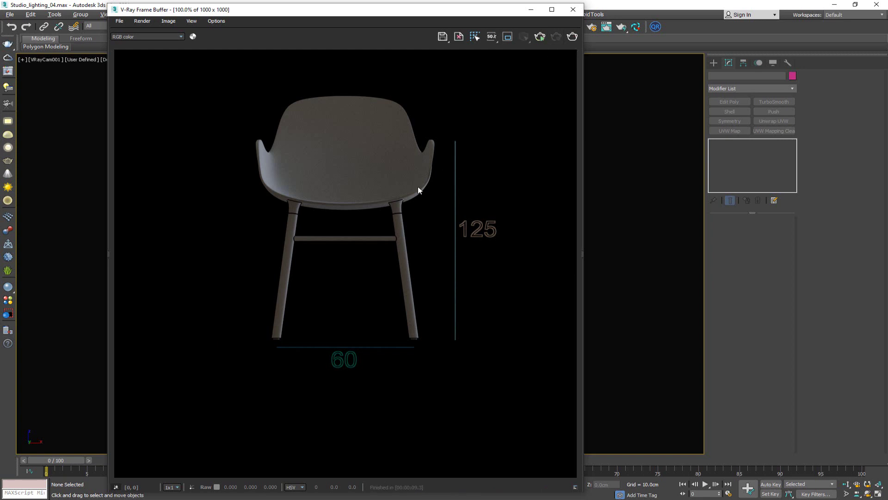
drag(353, 13, 340, 20)
click(568, 13)
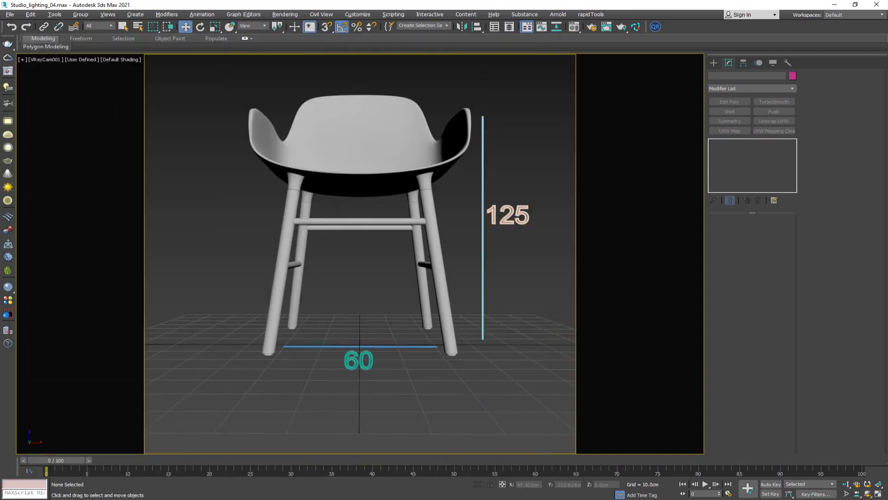
Step: Back in Photoshop, duplicate the 125 label to below the side chair as '125 copy'
key(alt+Tab)
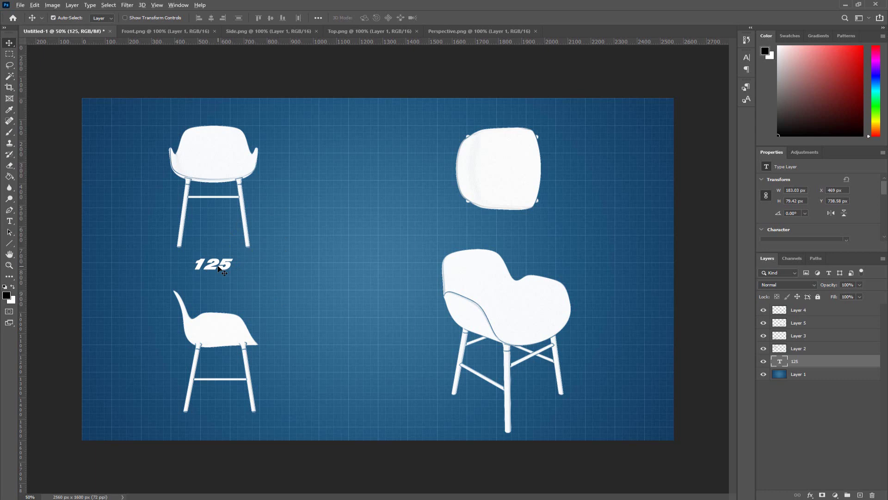
alt+drag(220, 269, 218, 432)
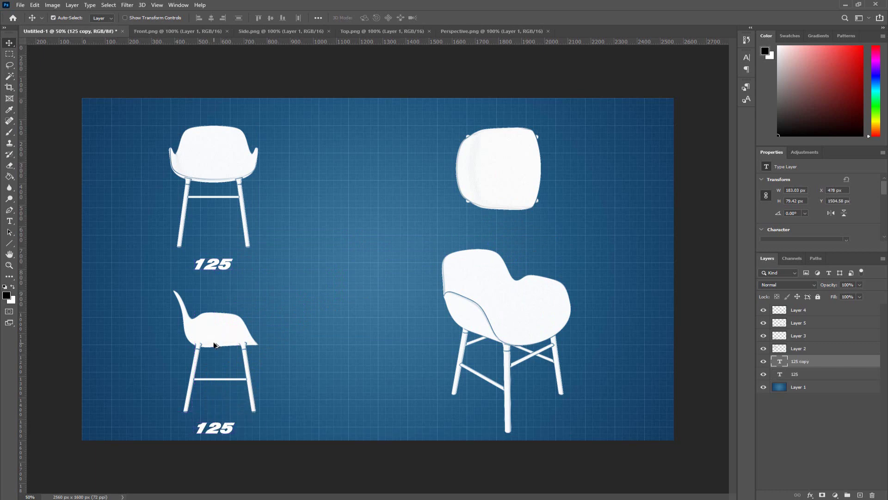